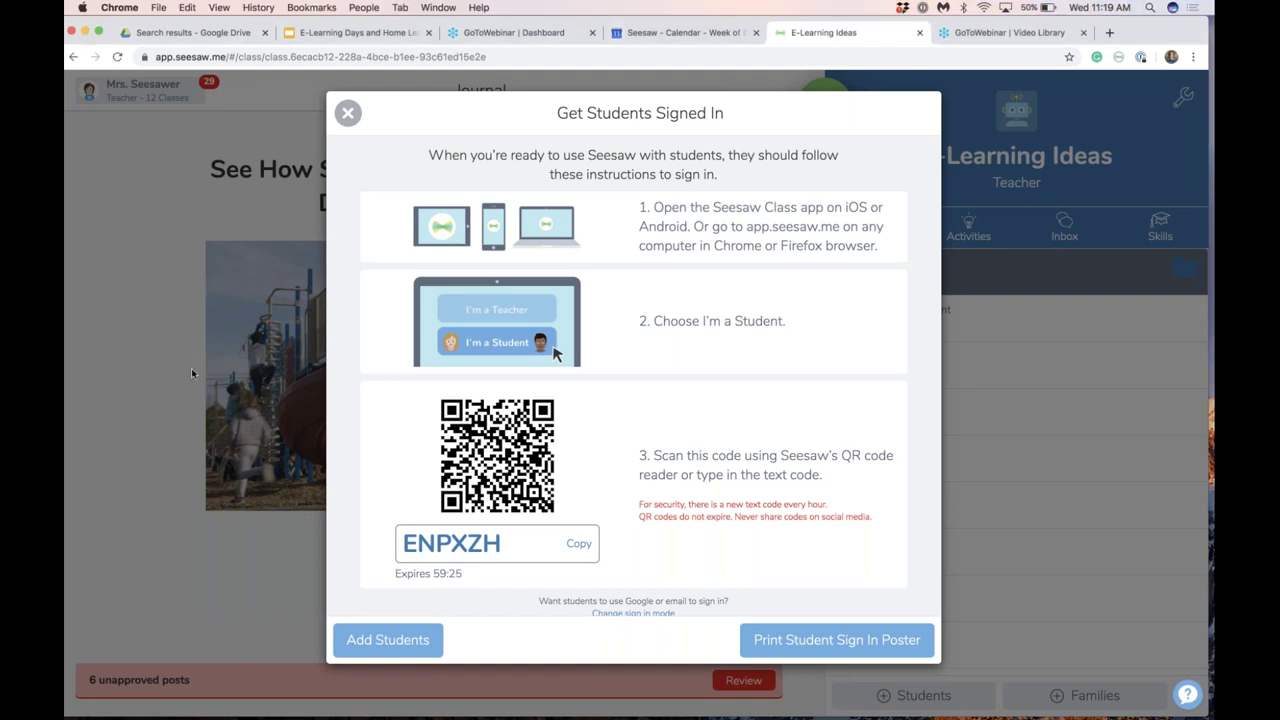
Close the student sign-in instructions, refresh the E-Learning Ideas class, and open its unapproved posts for review.
click(349, 114)
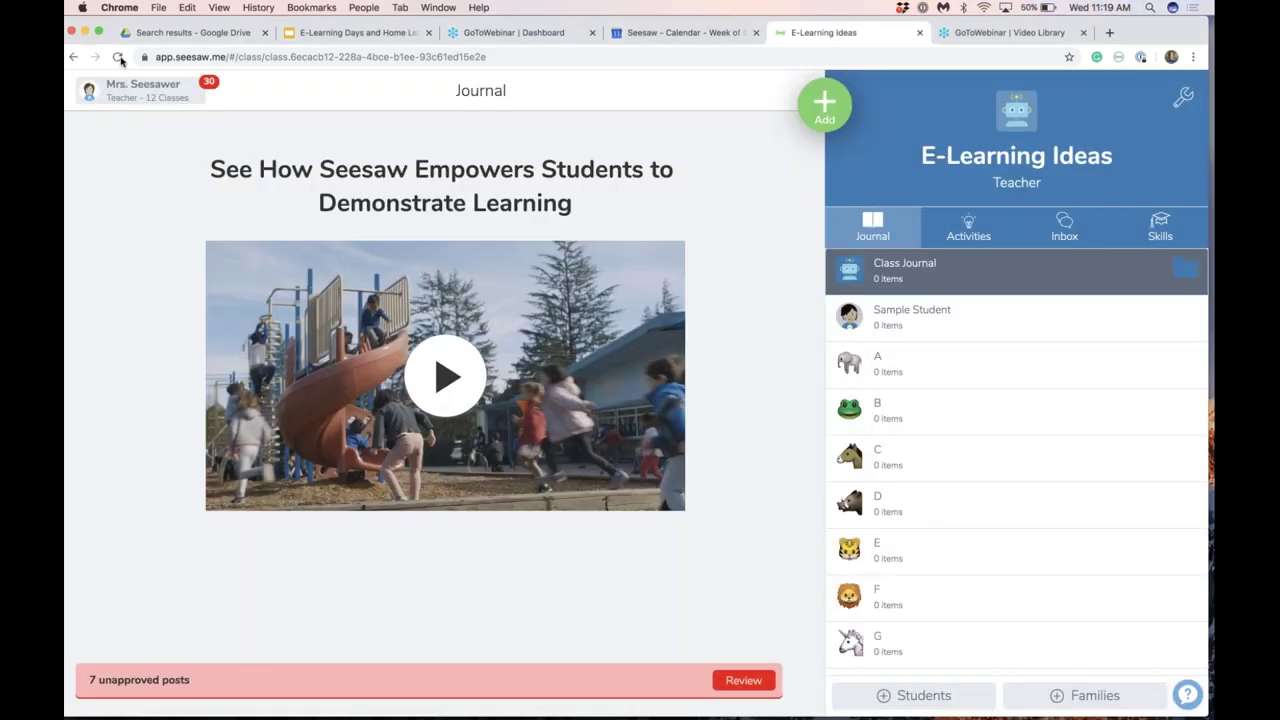
click(118, 58)
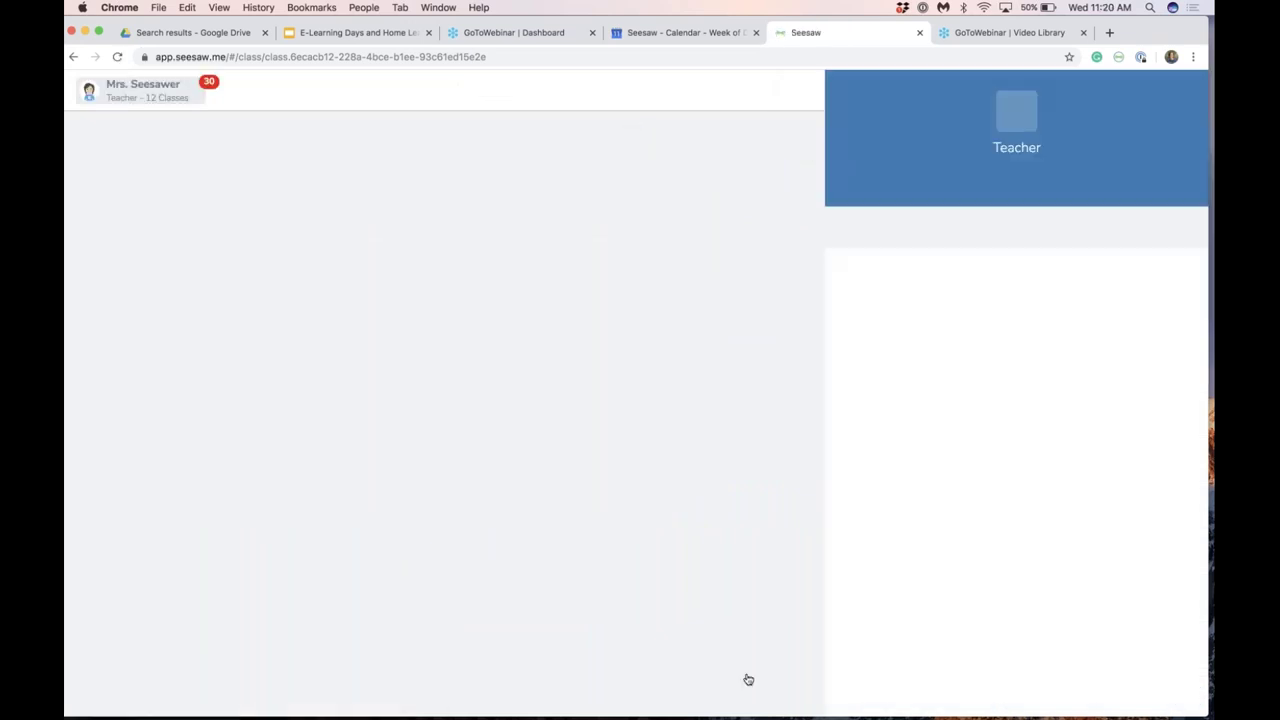
click(746, 678)
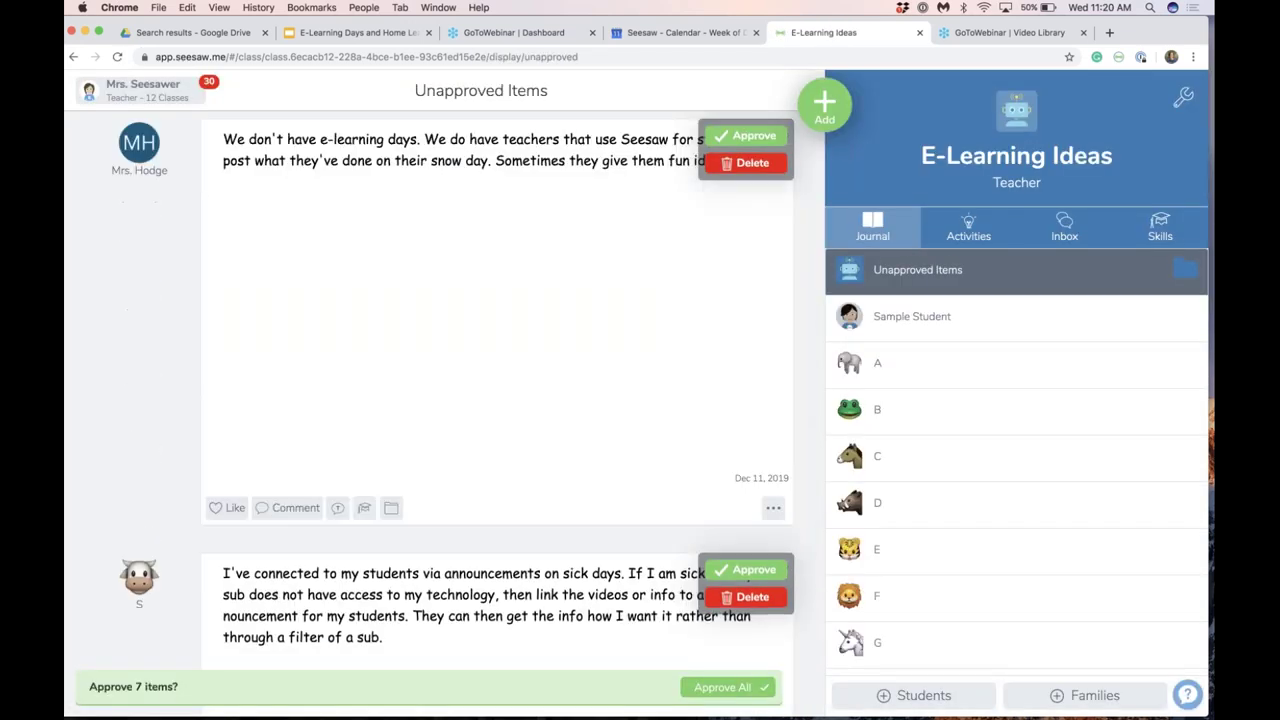
Approve all unapproved posts after looking through them, and return to the class journal.
scroll(497, 400, down, 15)
scroll(718, 555, up, 5)
scroll(718, 555, down, 10)
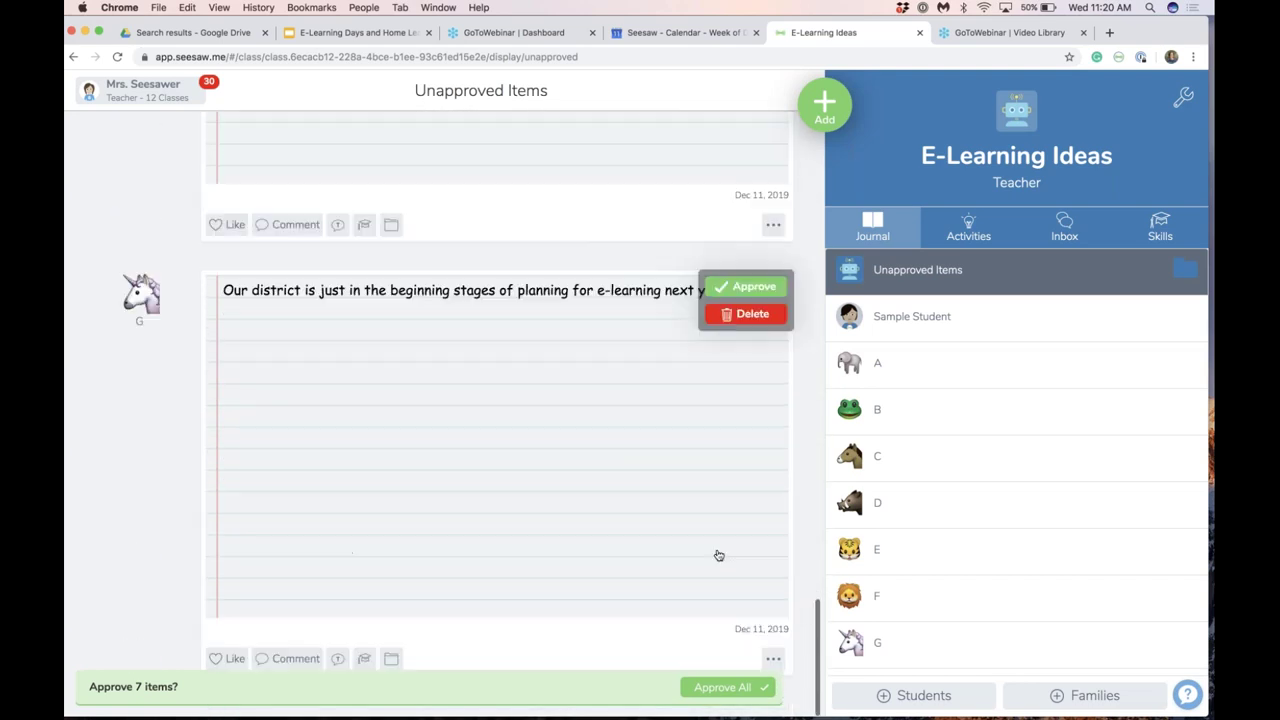
click(722, 687)
click(705, 309)
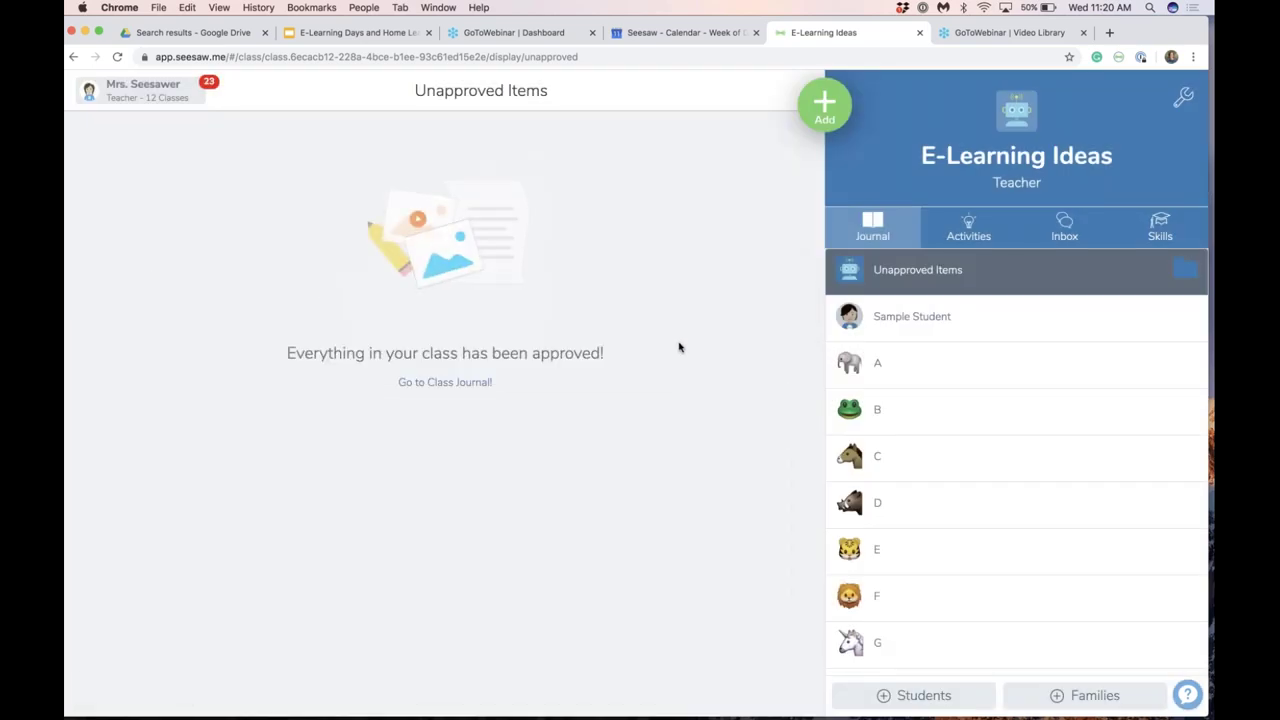
click(448, 383)
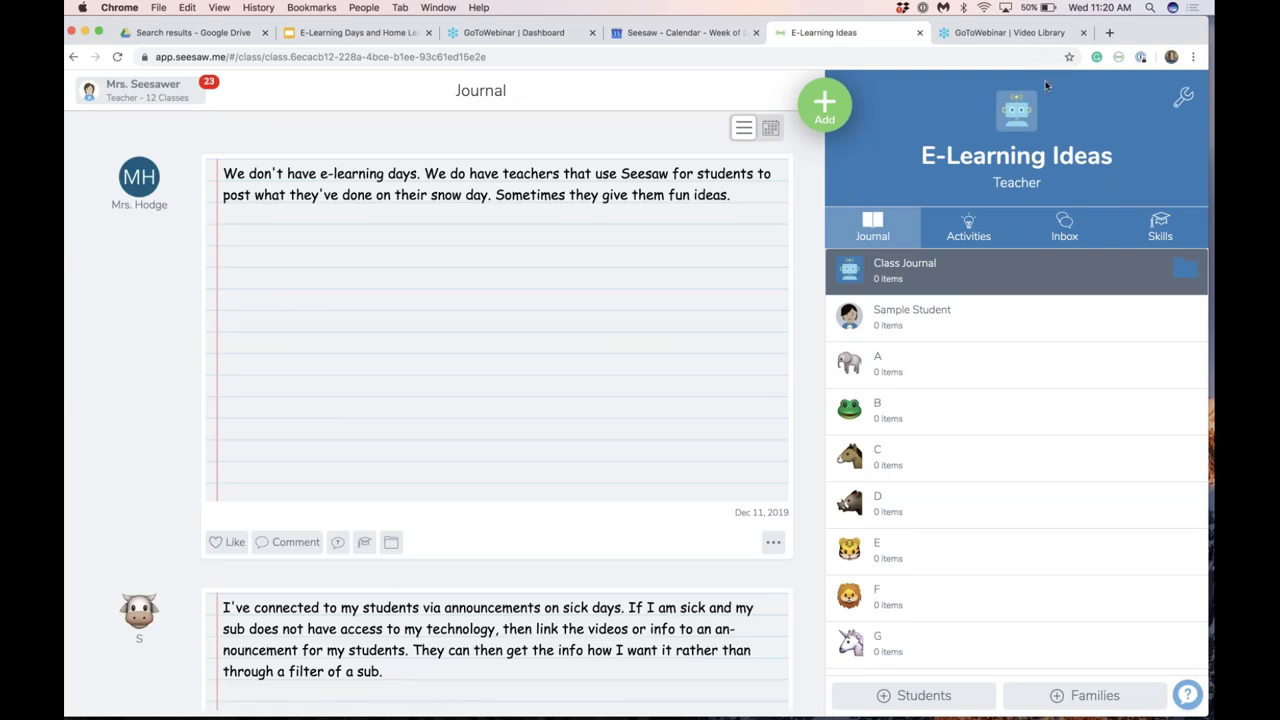
Change a class option in the E-Learning Ideas class settings and return to the journal.
click(1184, 97)
scroll(634, 315, down, 6)
scroll(729, 357, up, 6)
click(797, 386)
click(450, 113)
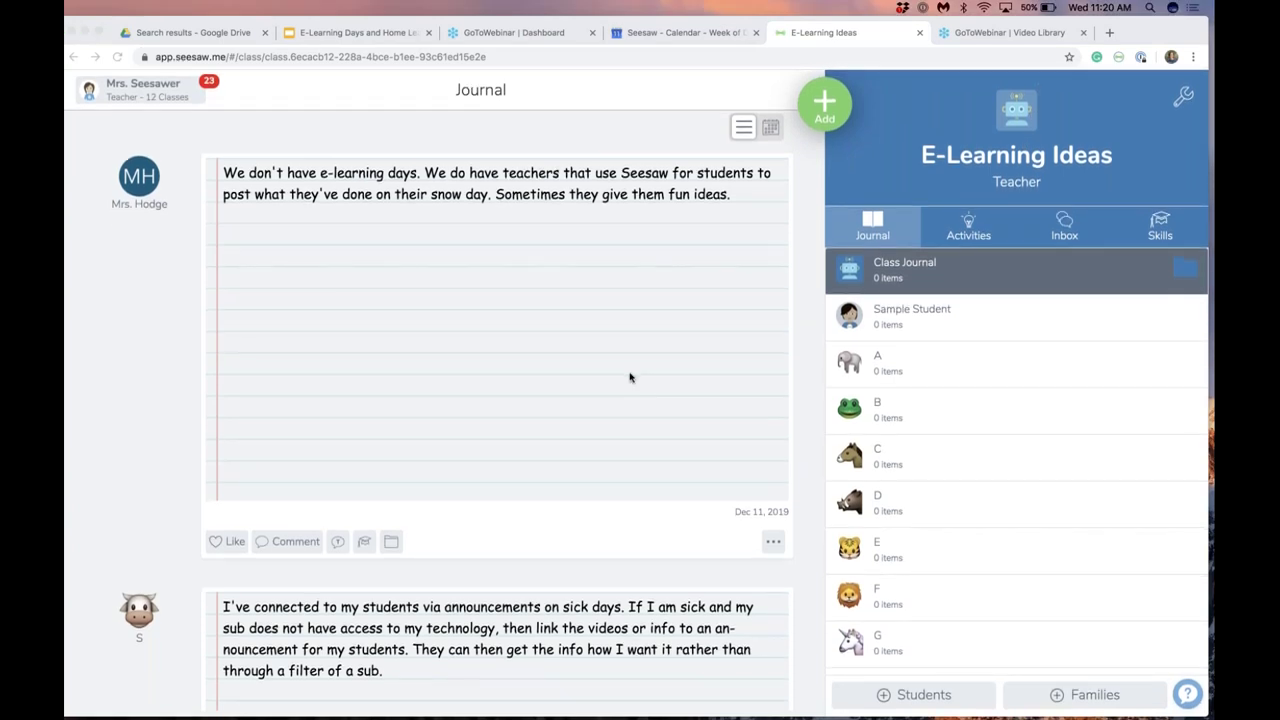
Read through the approved posts in the class journal, from the snow-day note to the e-learning planning note.
scroll(630, 377, down, 2)
scroll(630, 377, down, 6)
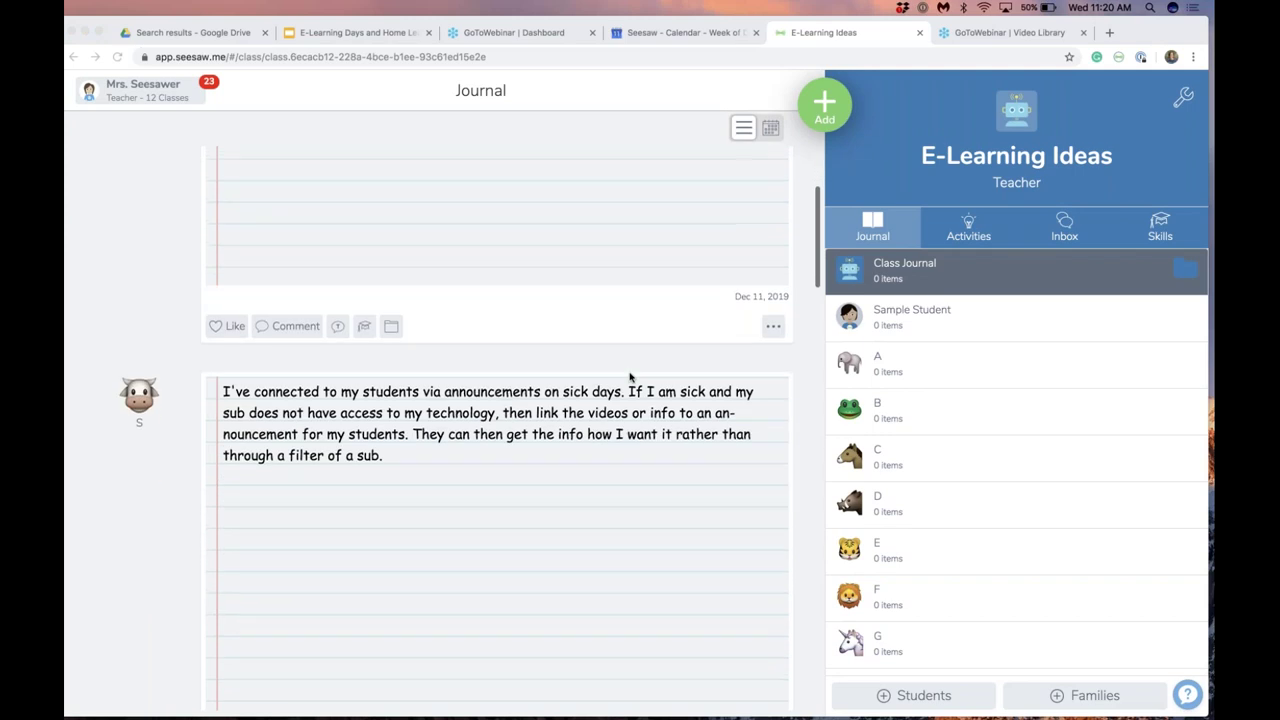
scroll(630, 377, down, 2)
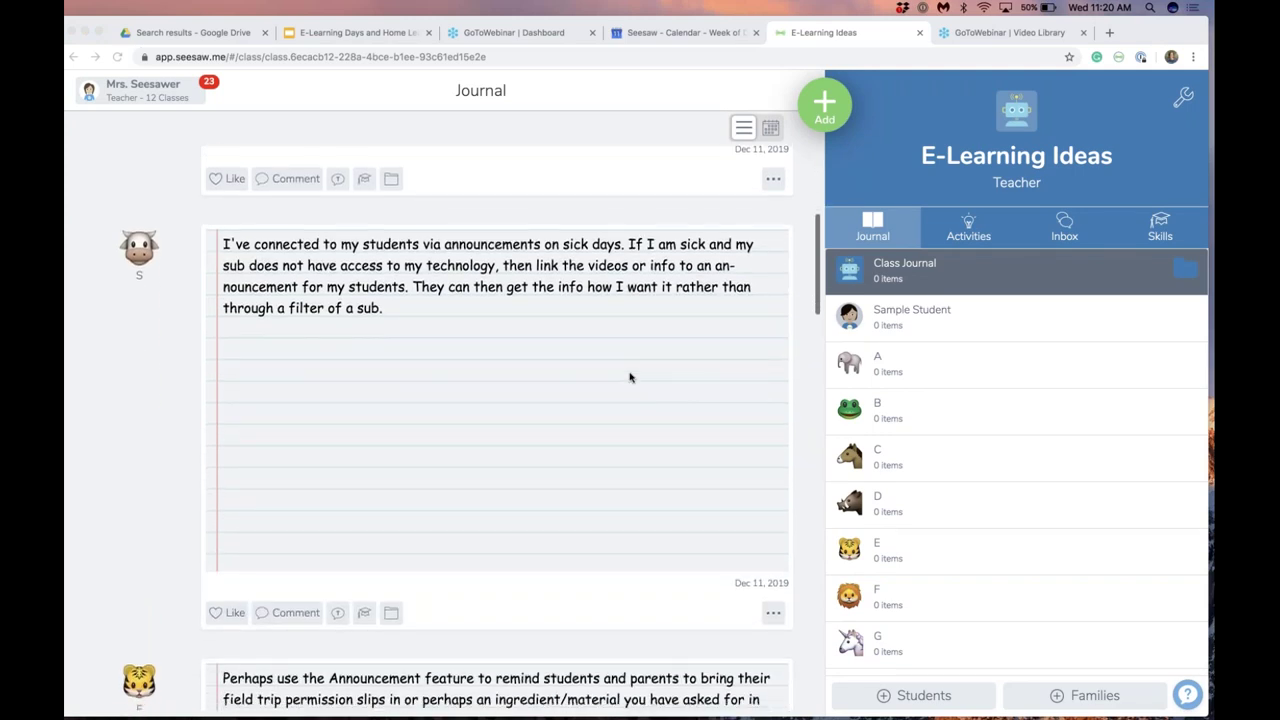
scroll(630, 377, down, 1)
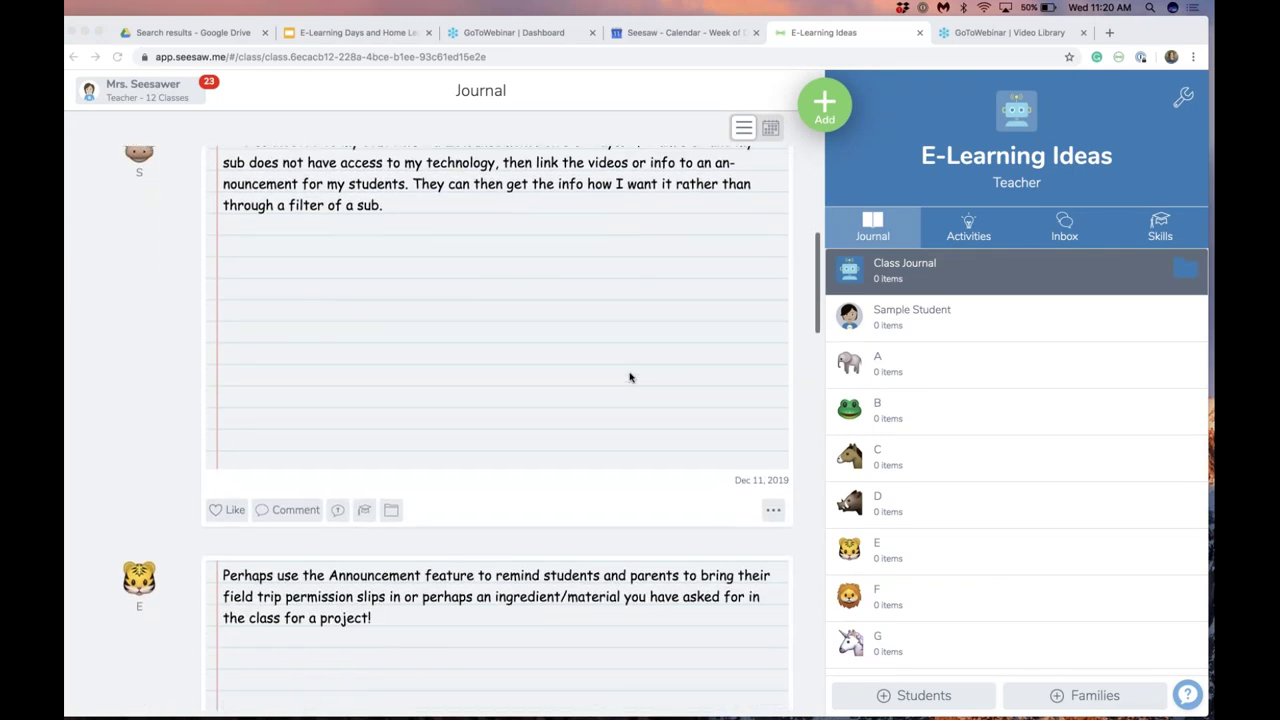
scroll(630, 377, down, 1)
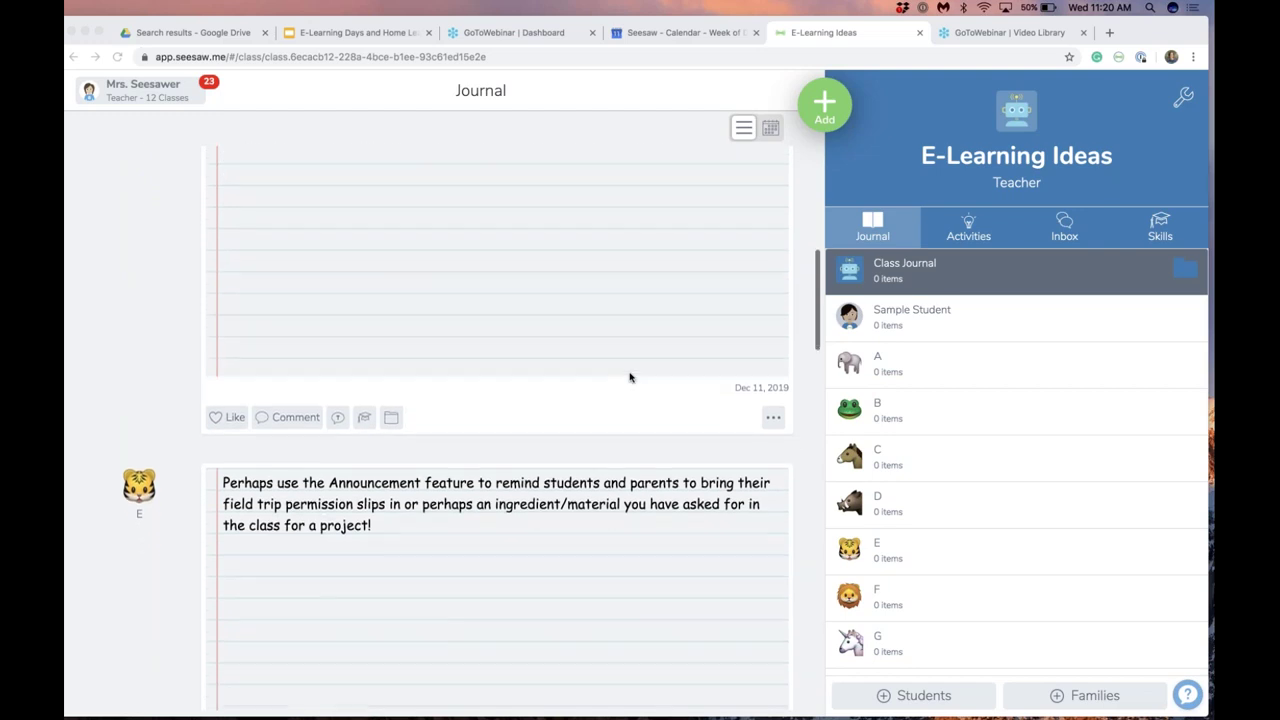
scroll(630, 377, down, 3)
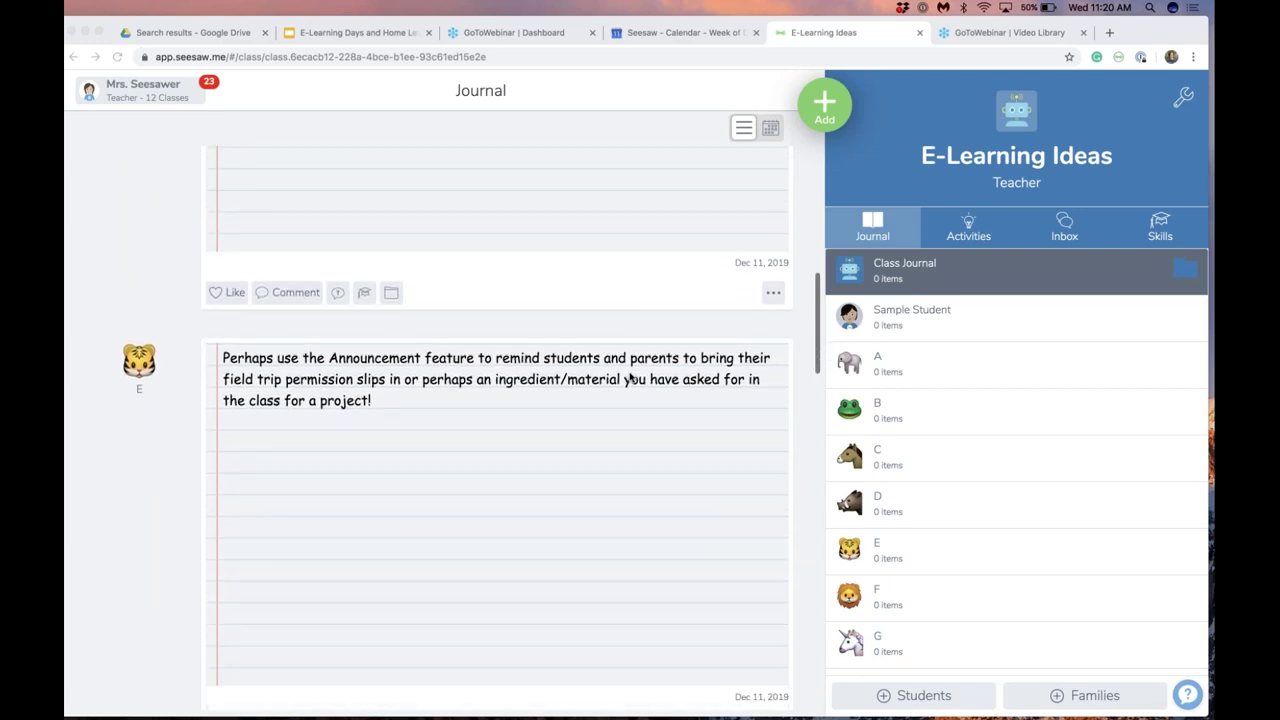
scroll(630, 377, down, 1)
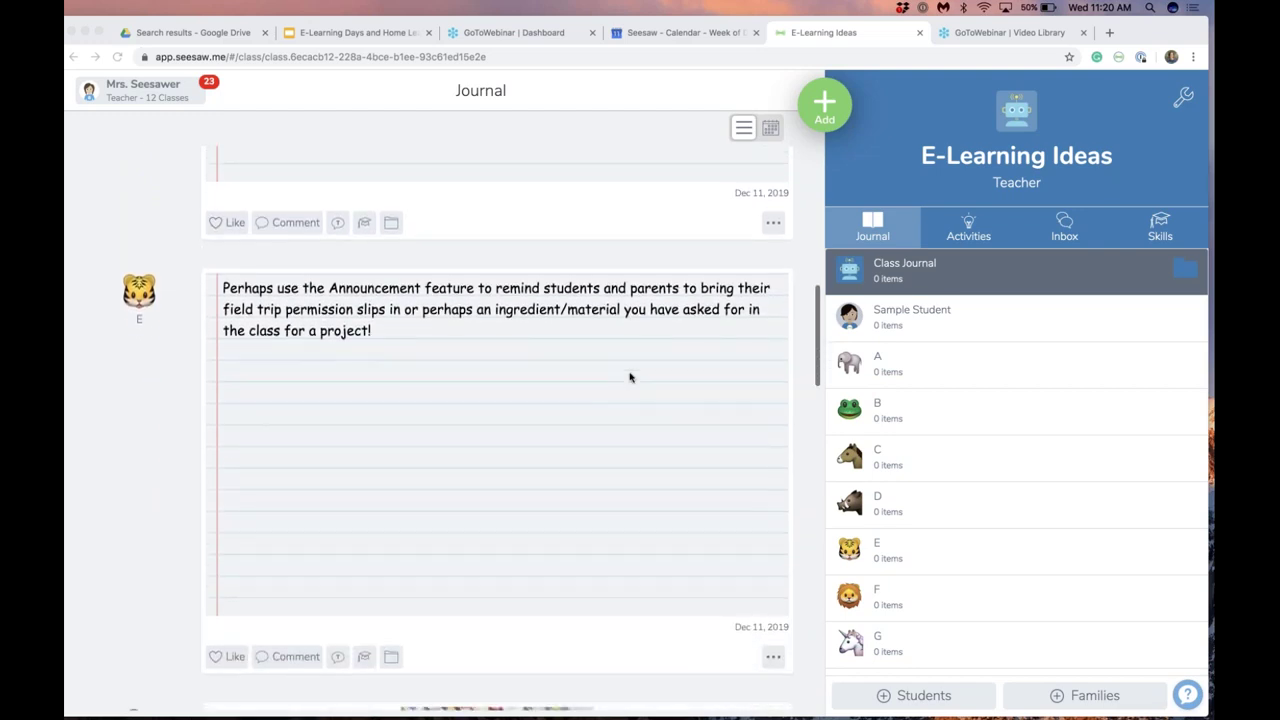
scroll(630, 377, down, 5)
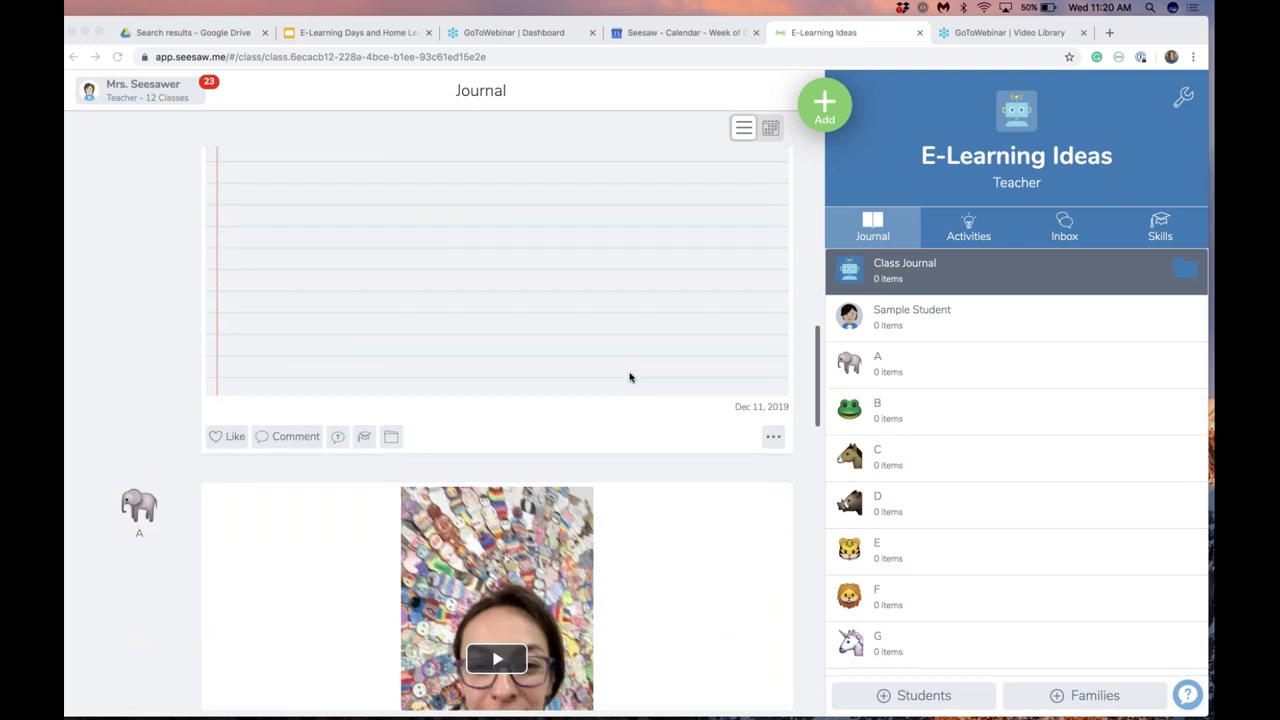
scroll(630, 377, down, 6)
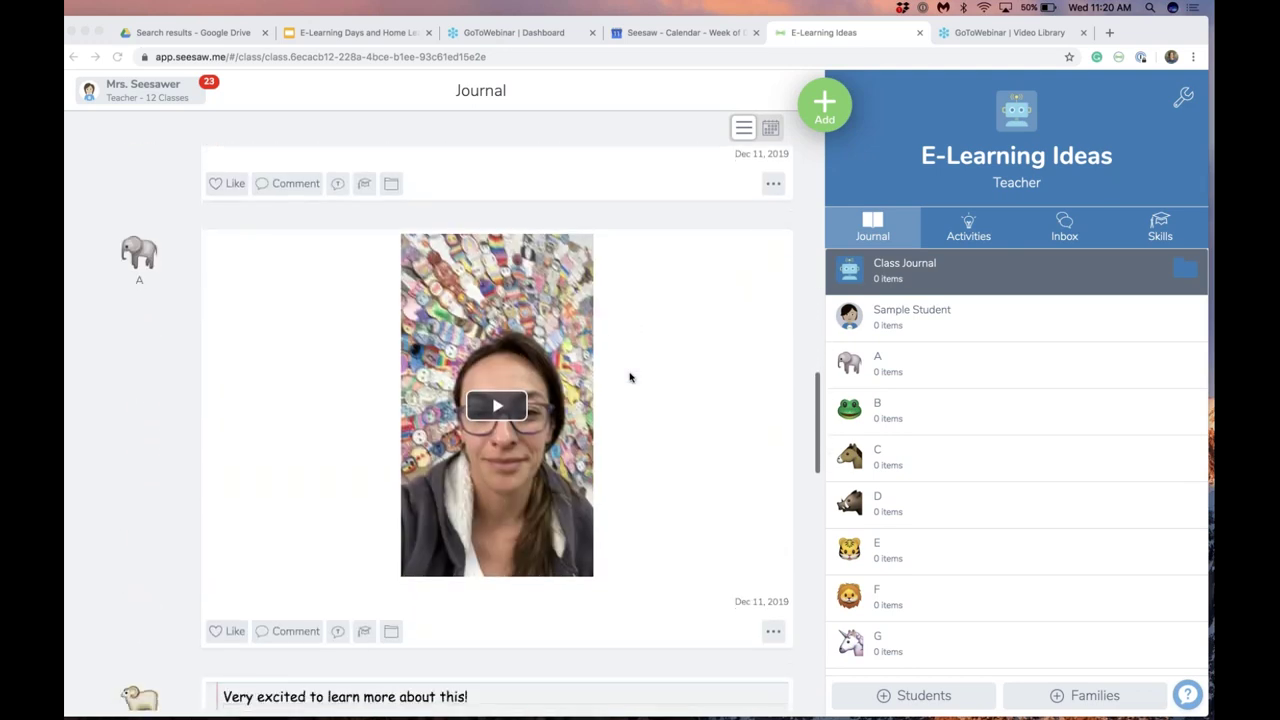
scroll(630, 377, down, 8)
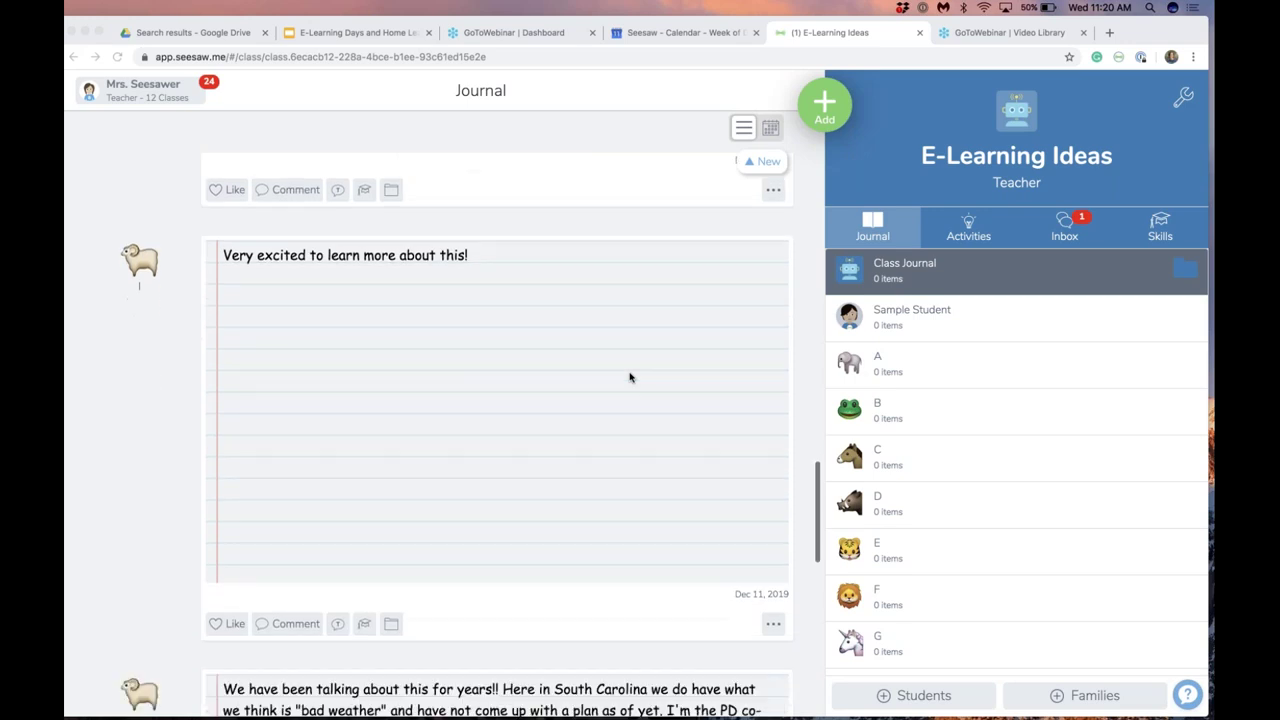
scroll(630, 377, down, 3)
scroll(630, 377, down, 2)
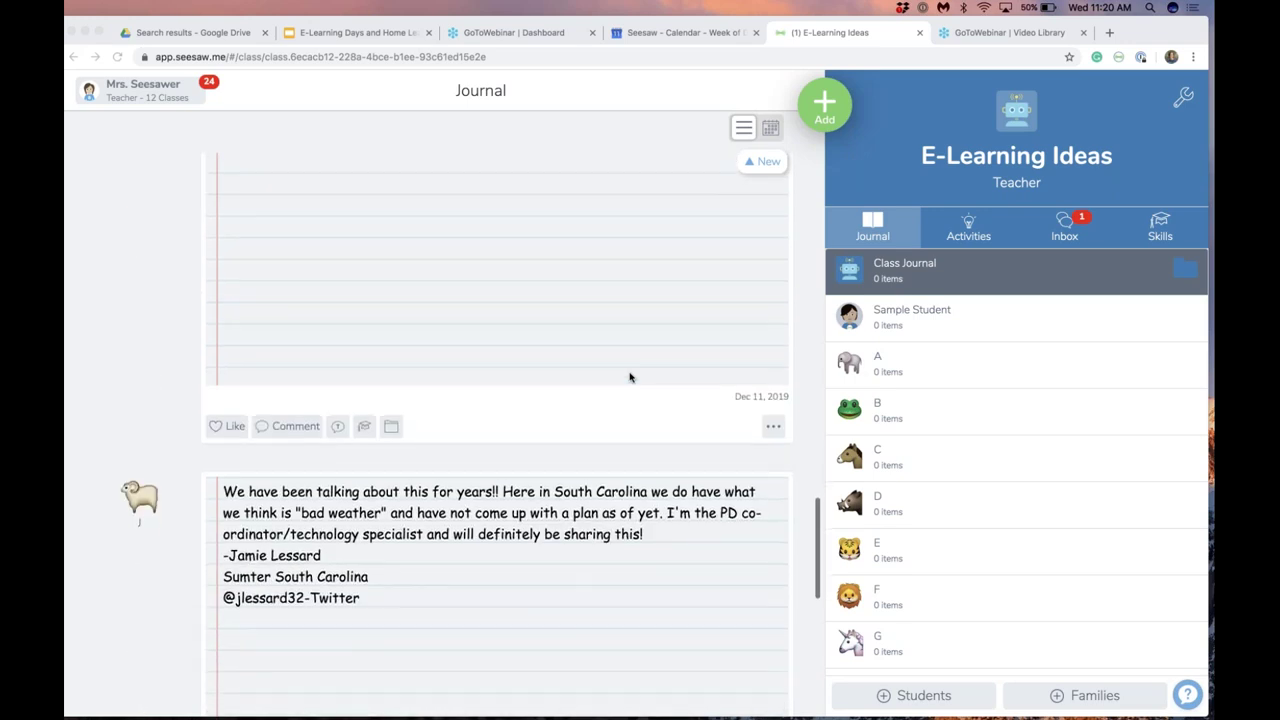
scroll(630, 377, down, 3)
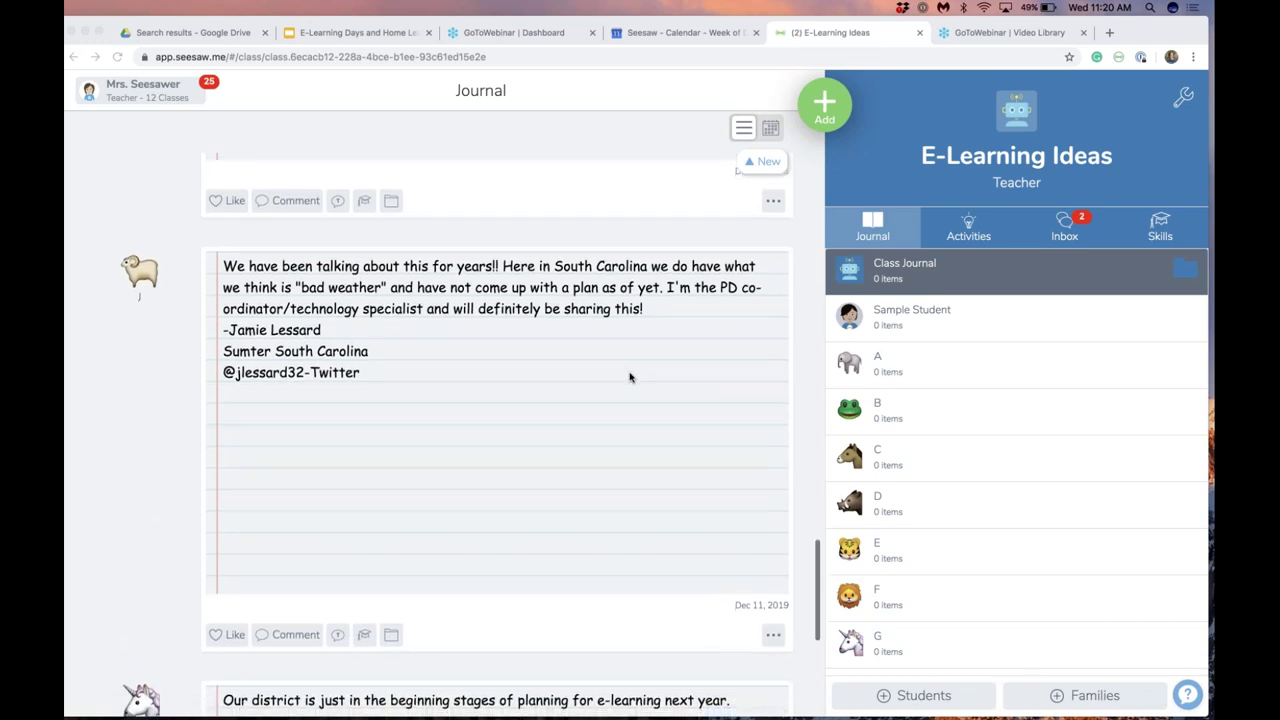
scroll(630, 377, down, 1)
scroll(630, 377, down, 1)
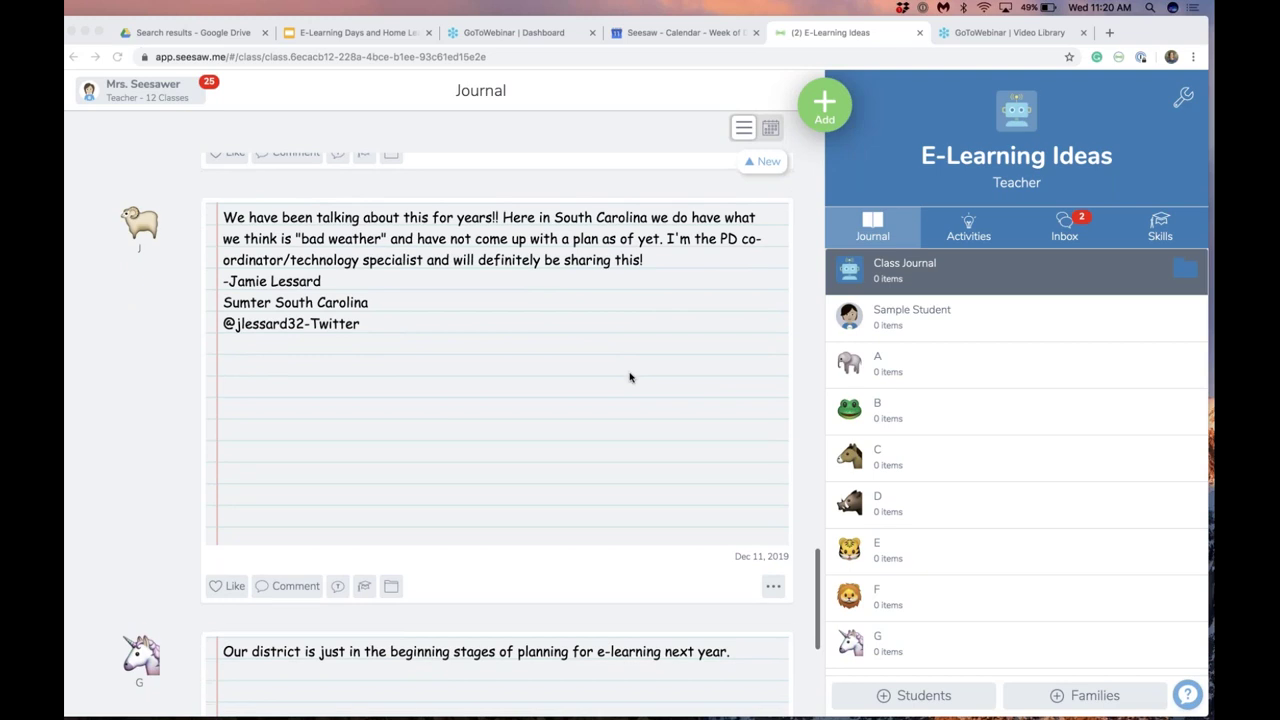
Refresh the class journal and read through its newest posts, from the aerial-photo video to the Skype or Zoom ideas post.
click(120, 58)
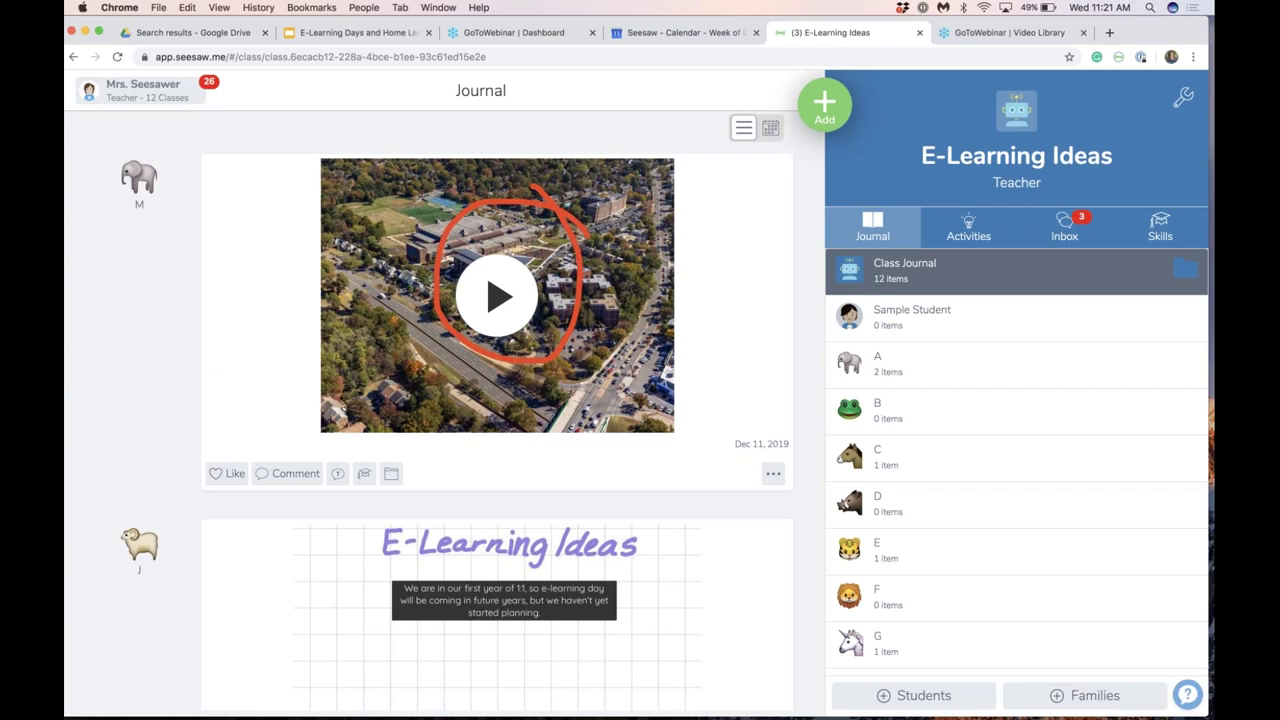
scroll(543, 463, down, 1)
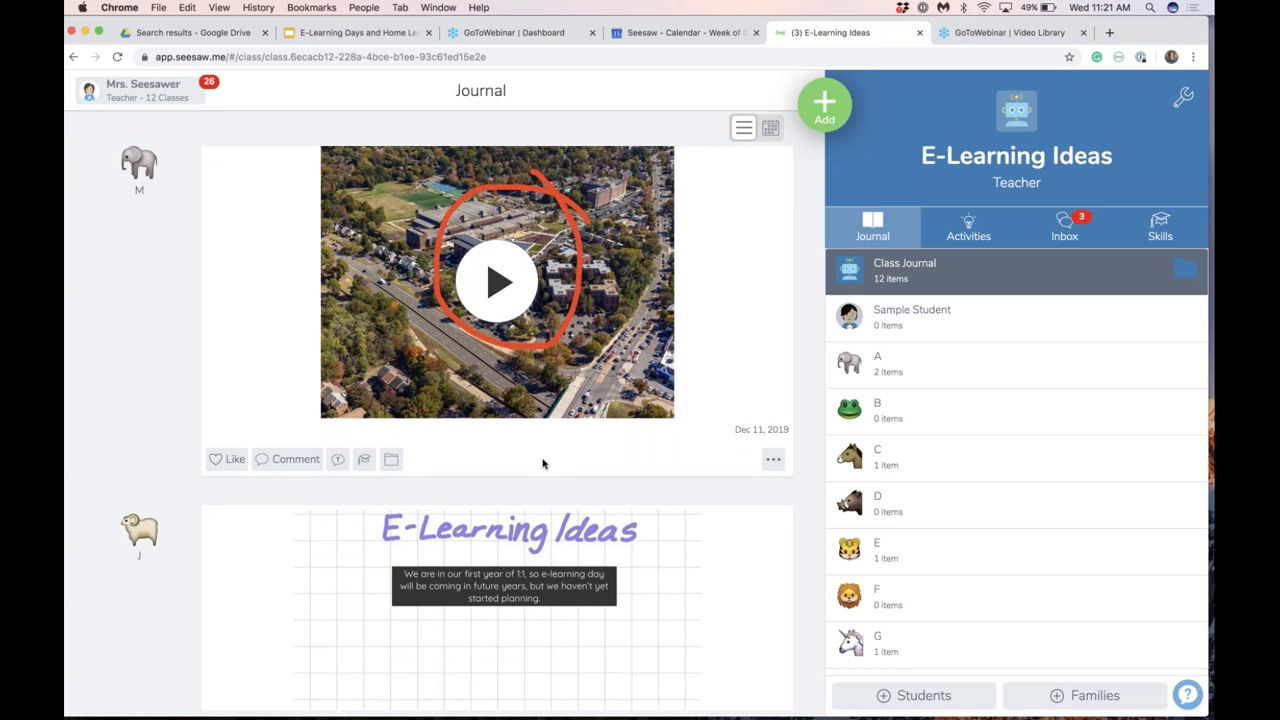
scroll(543, 463, down, 3)
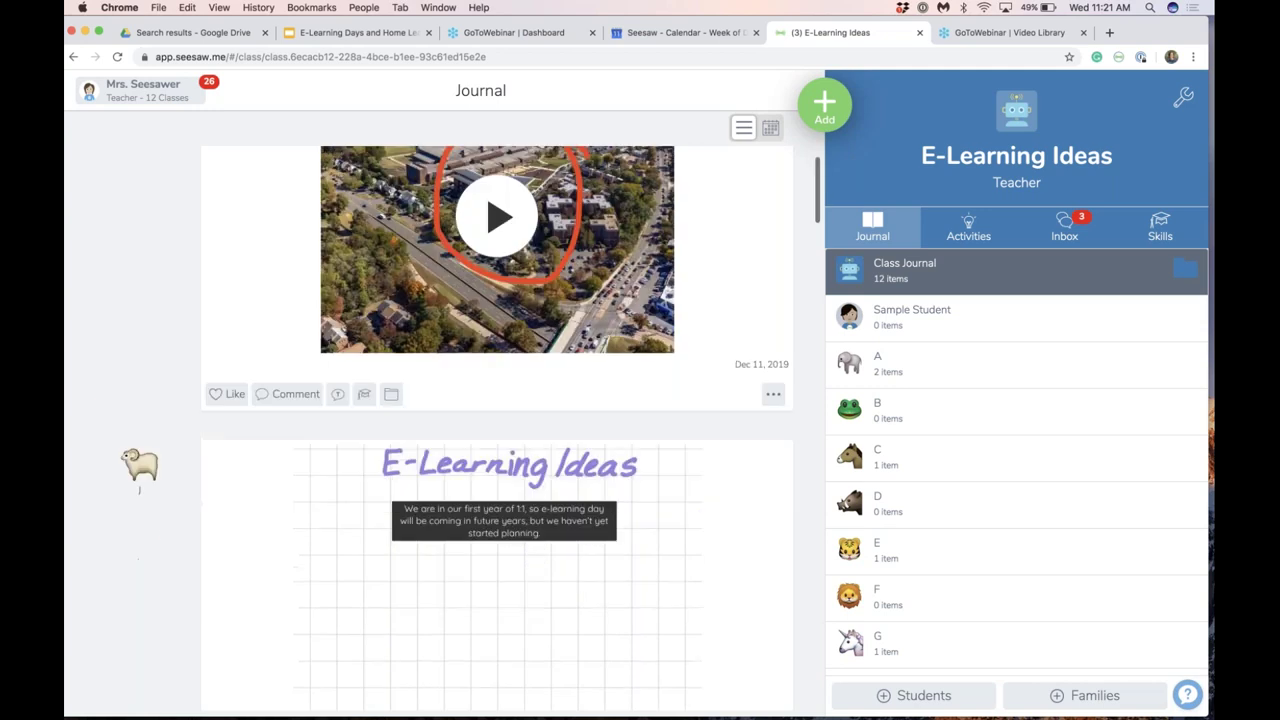
scroll(543, 463, down, 1)
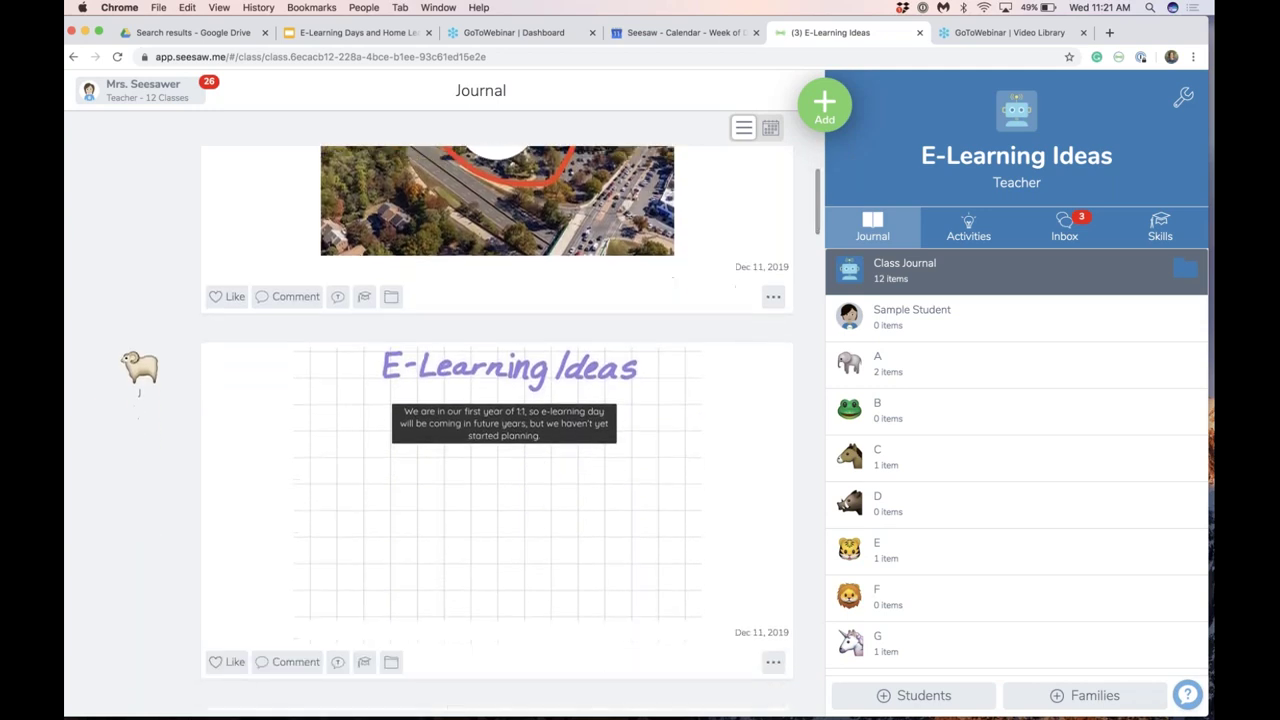
scroll(543, 463, down, 1)
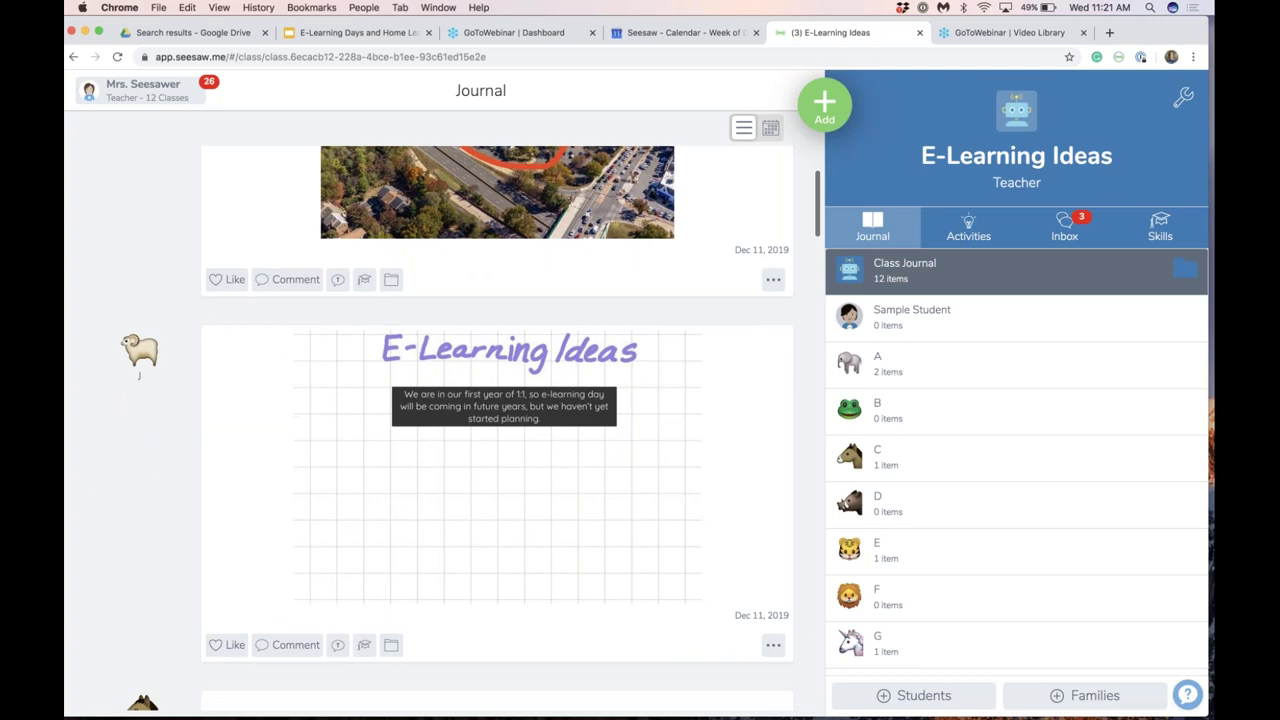
scroll(497, 428, down, 1)
scroll(497, 428, down, 1)
scroll(497, 428, down, 7)
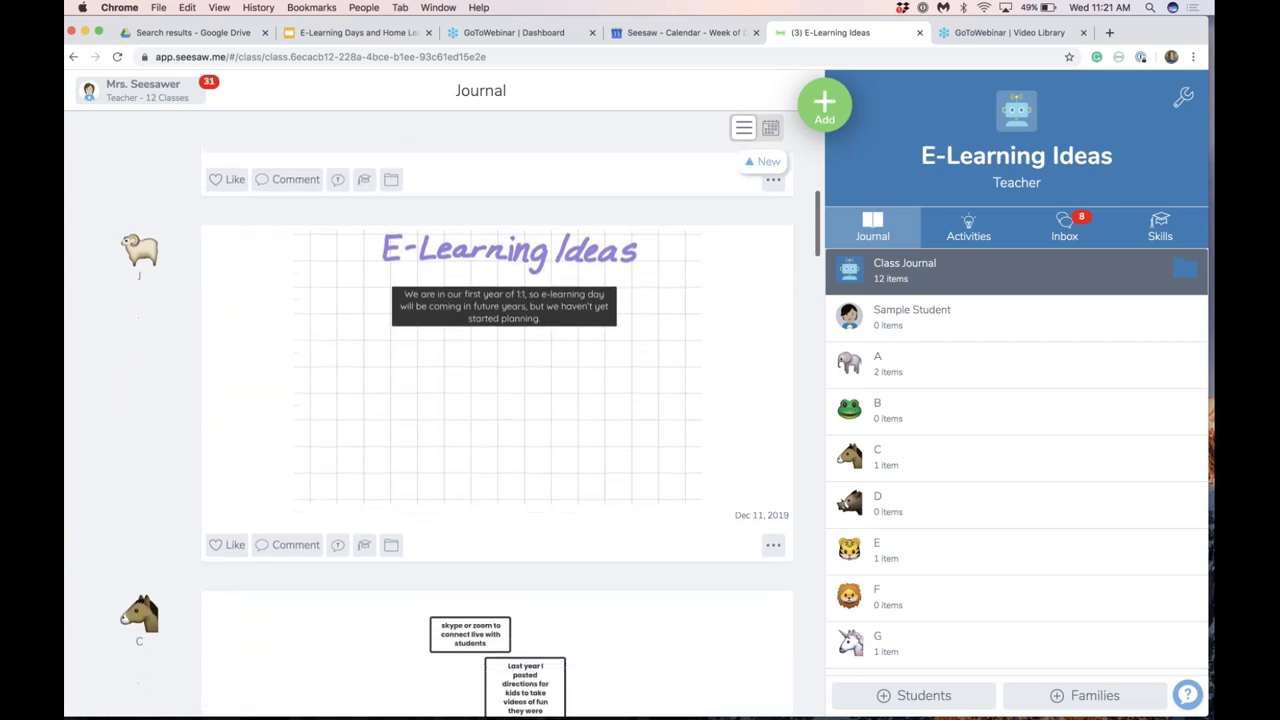
scroll(497, 440, down, 5)
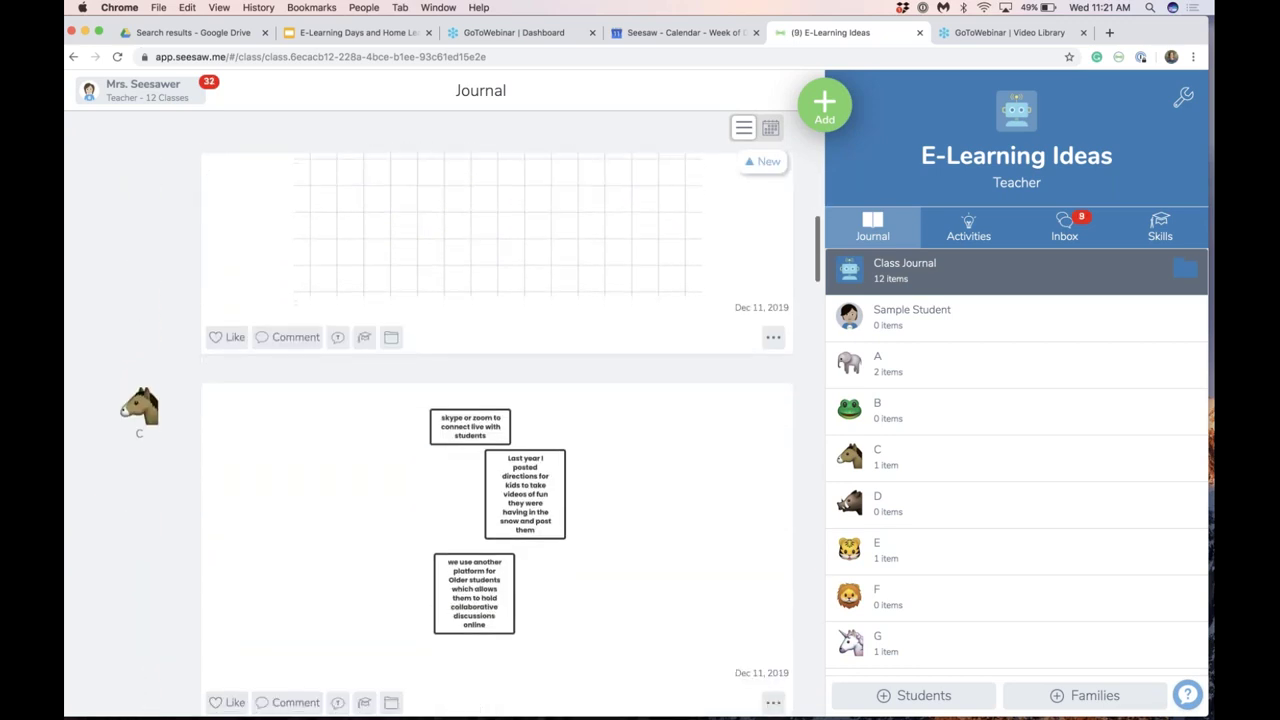
scroll(497, 440, down, 2)
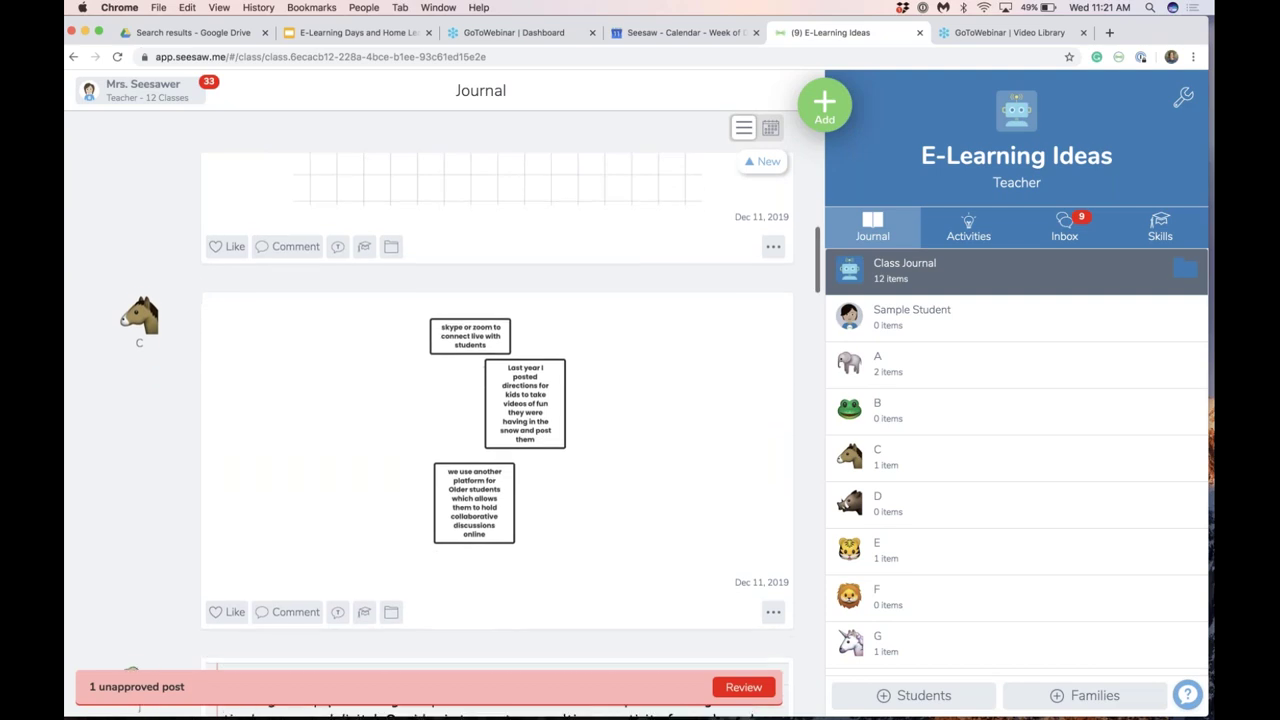
scroll(497, 440, down, 3)
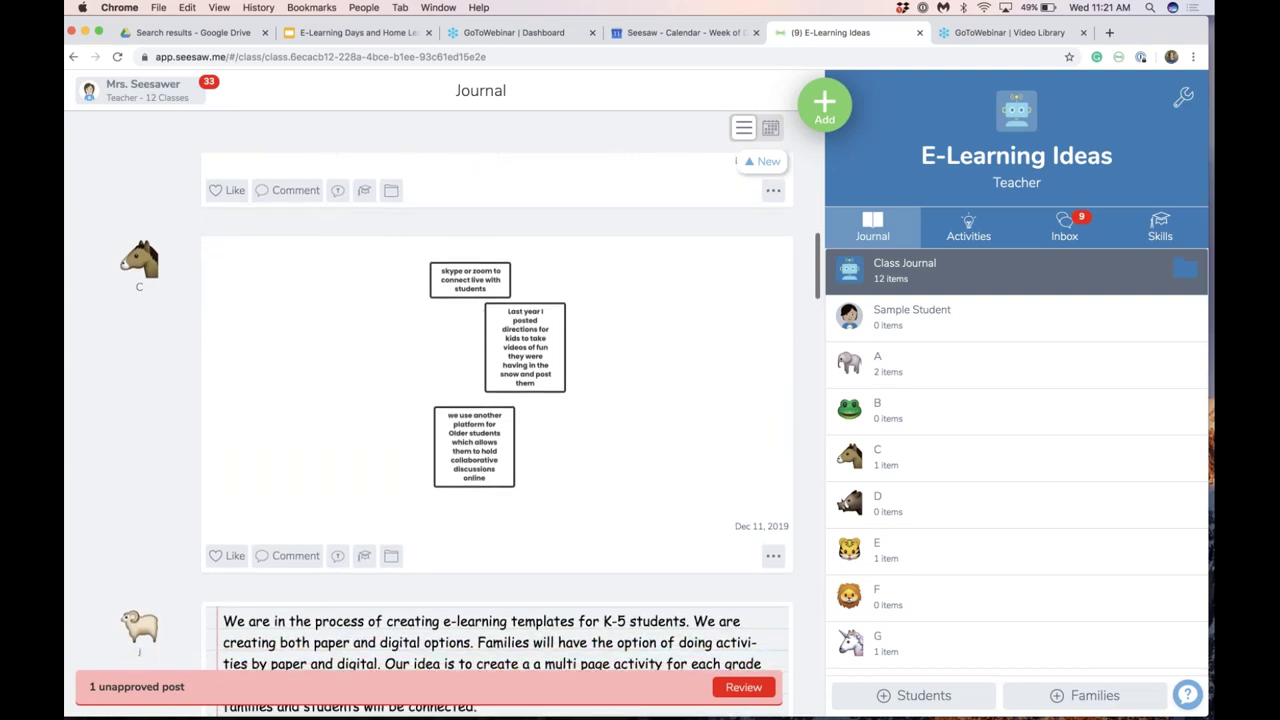
scroll(497, 440, down, 3)
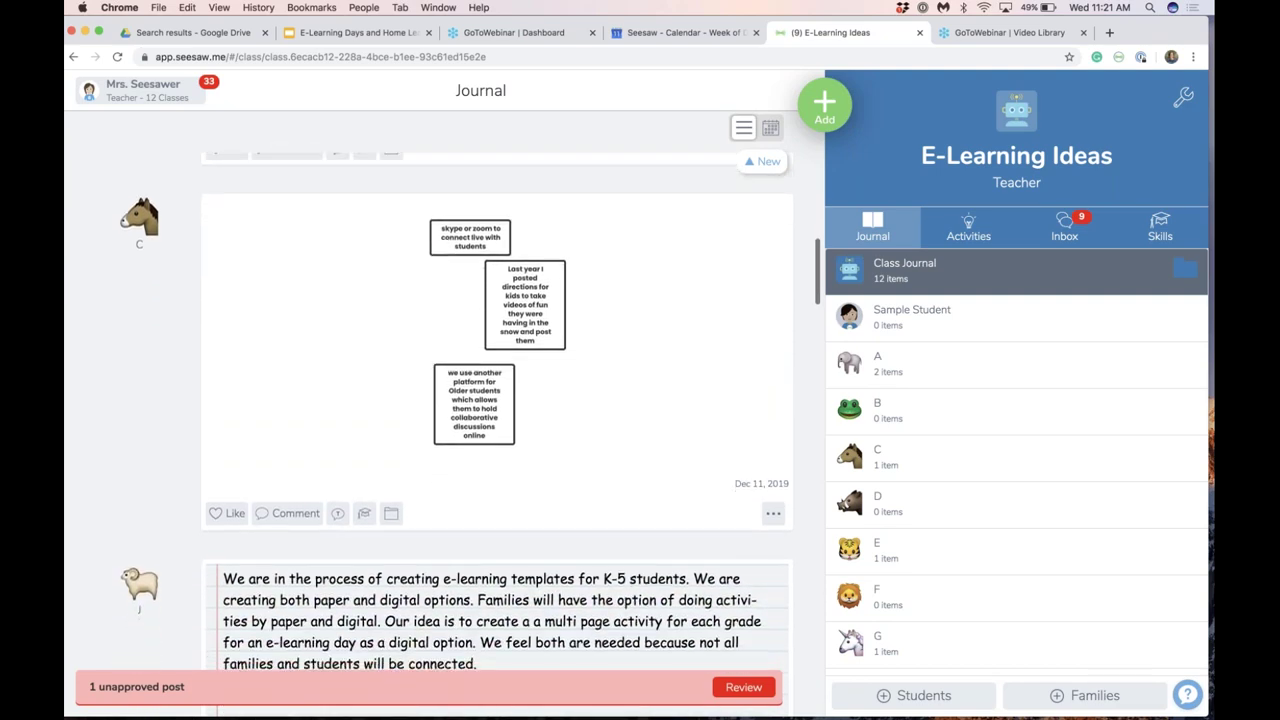
scroll(497, 440, down, 5)
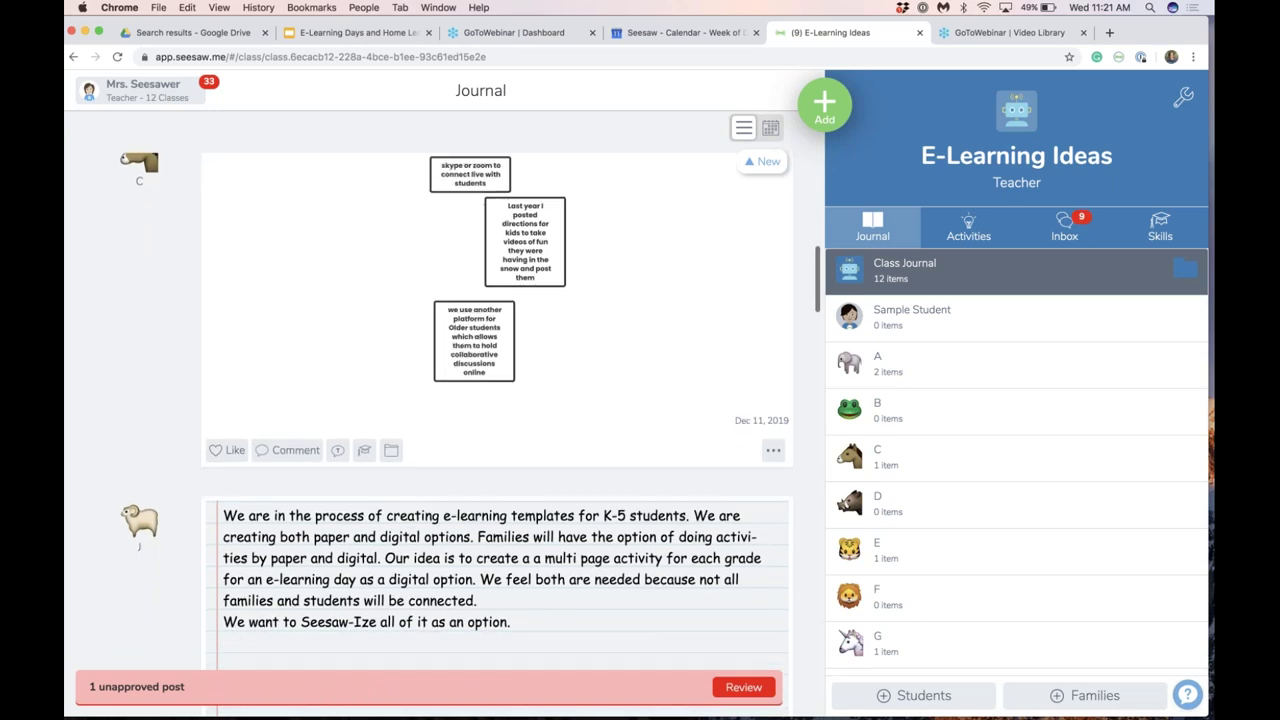
Read the journal posts from the K-5 e-learning templates note to the note about connecting through announcements on sick days.
scroll(497, 440, down, 1)
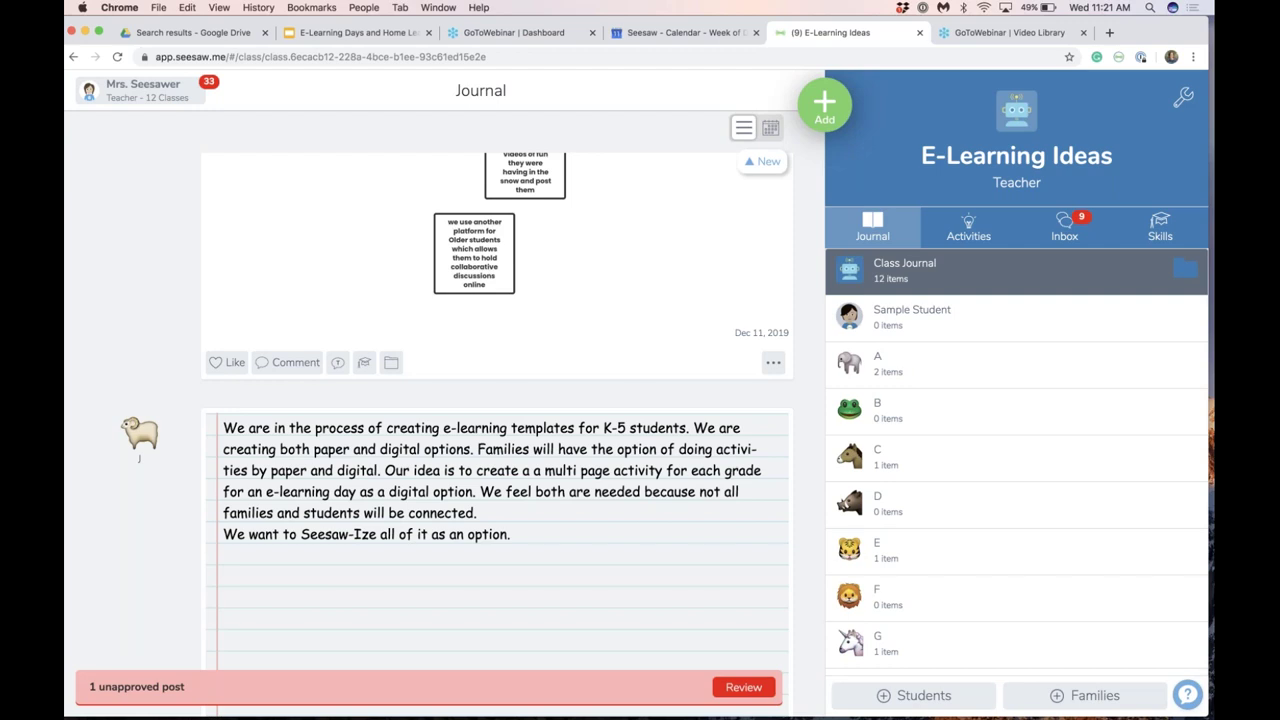
scroll(497, 420, down, 3)
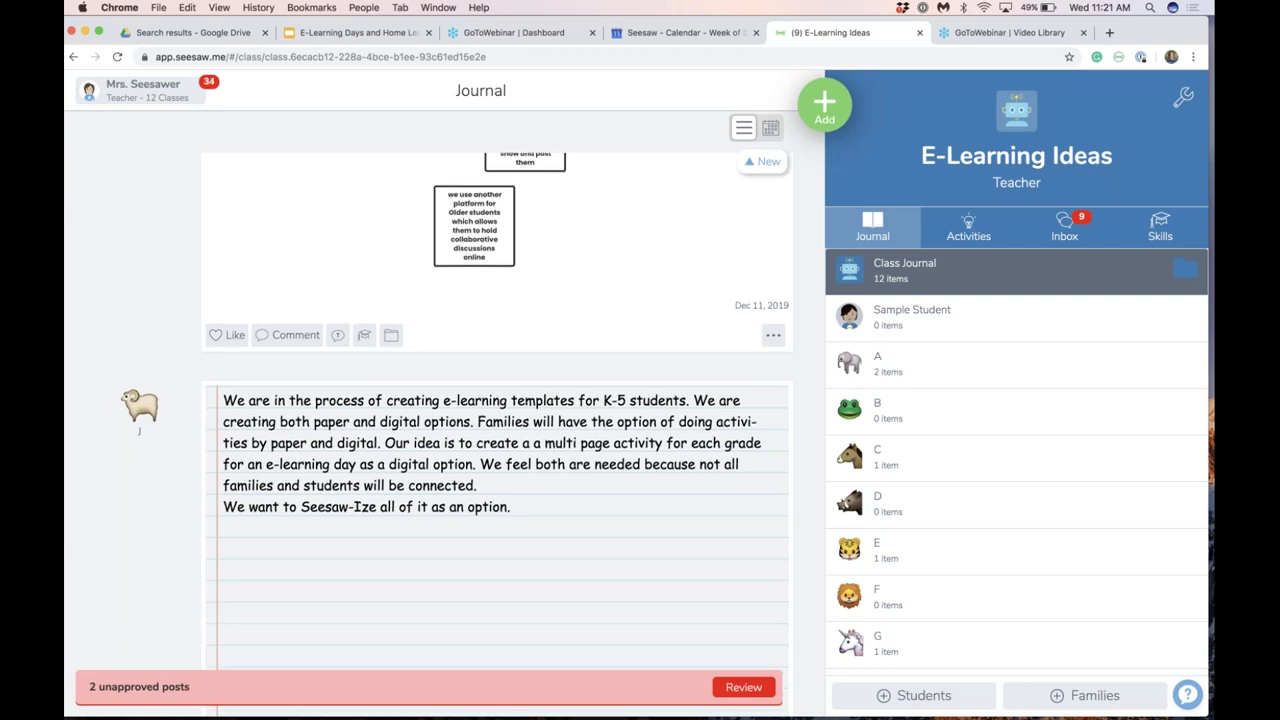
scroll(497, 420, down, 2)
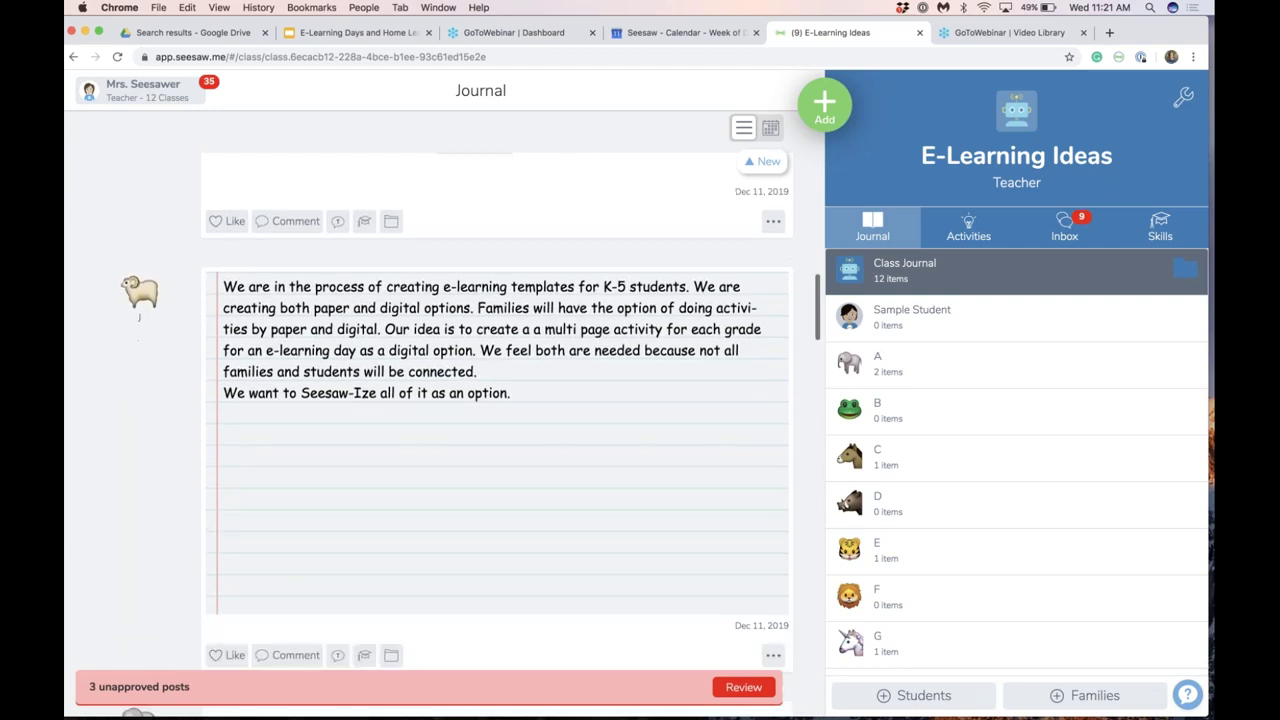
scroll(497, 420, down, 2)
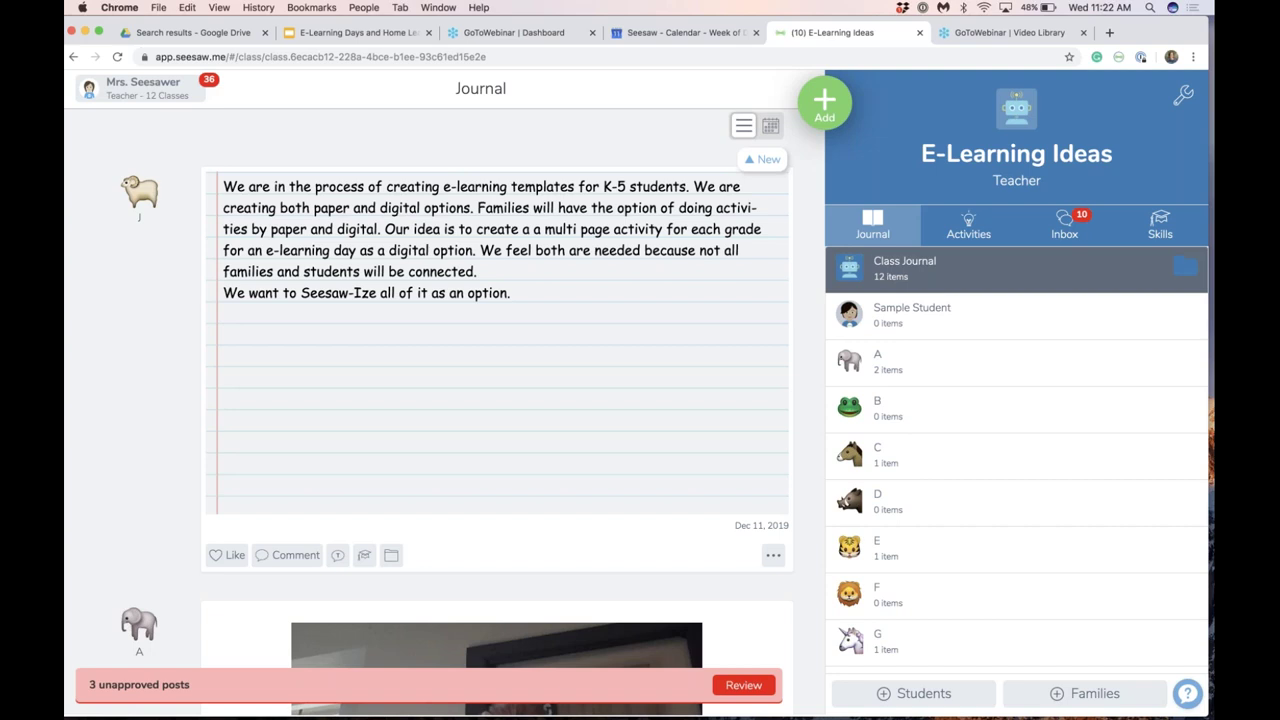
scroll(457, 430, down, 1)
scroll(457, 430, down, 1)
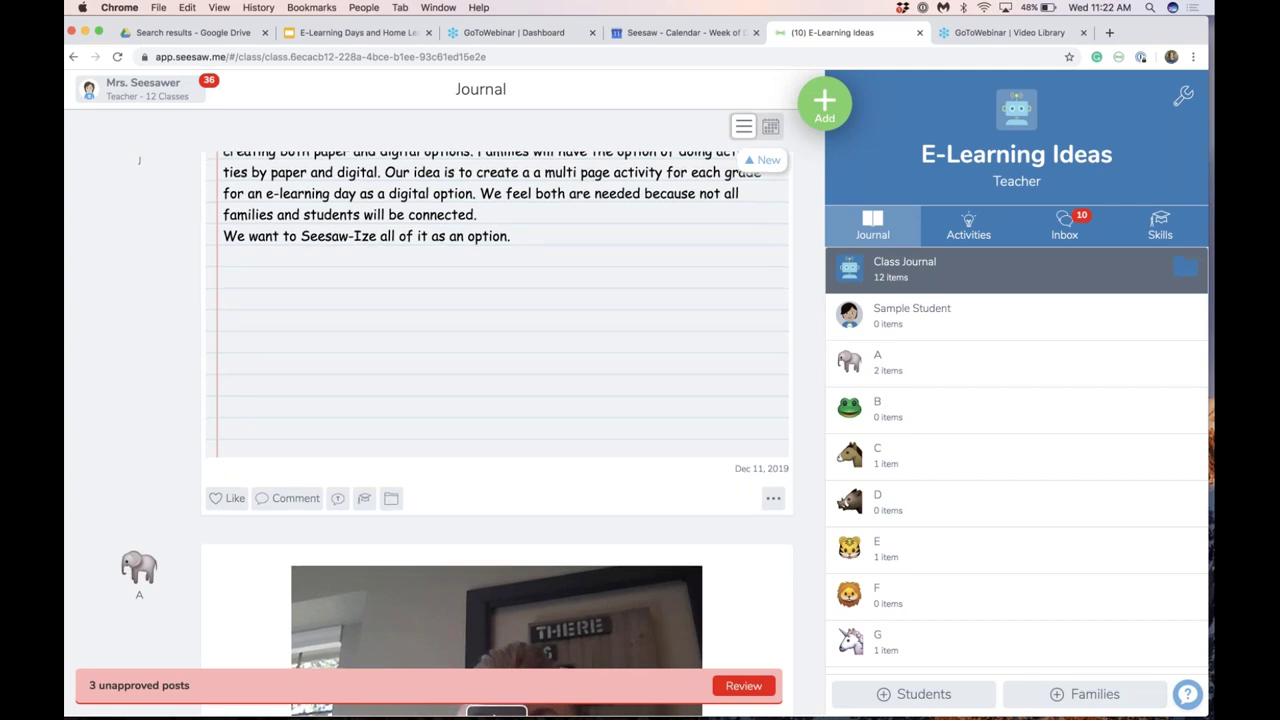
scroll(457, 430, up, 1)
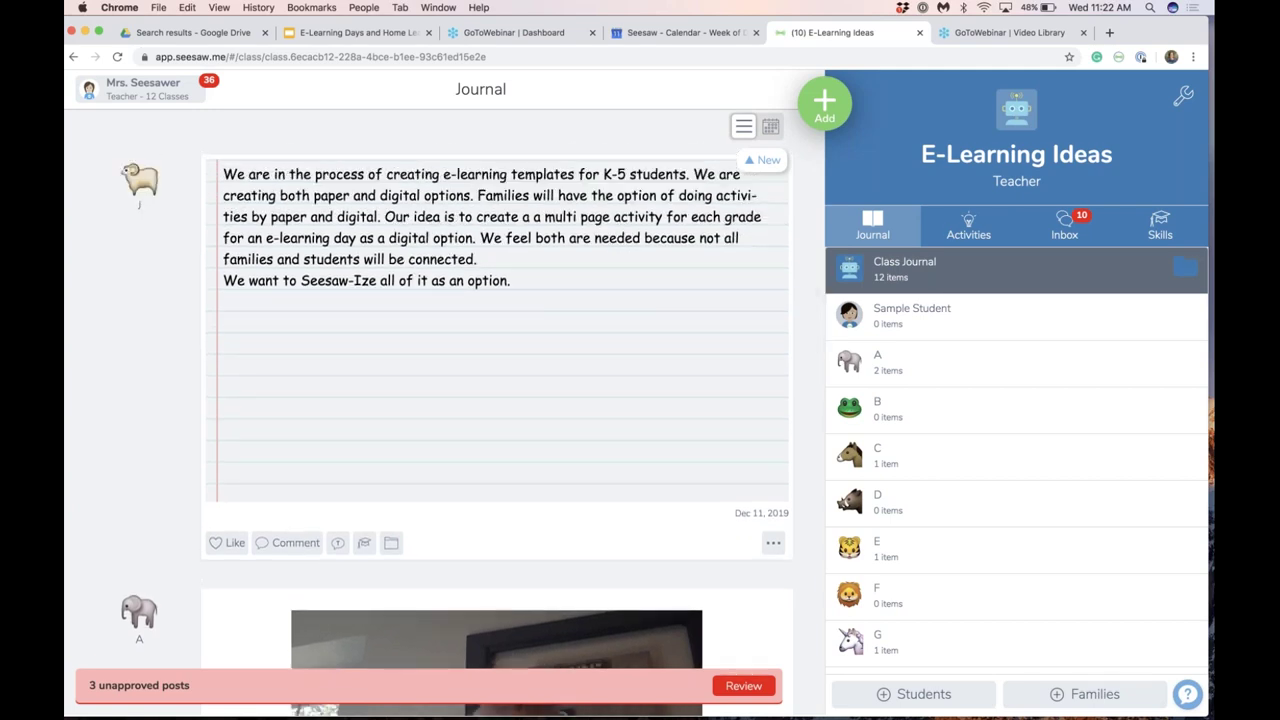
scroll(457, 430, down, 5)
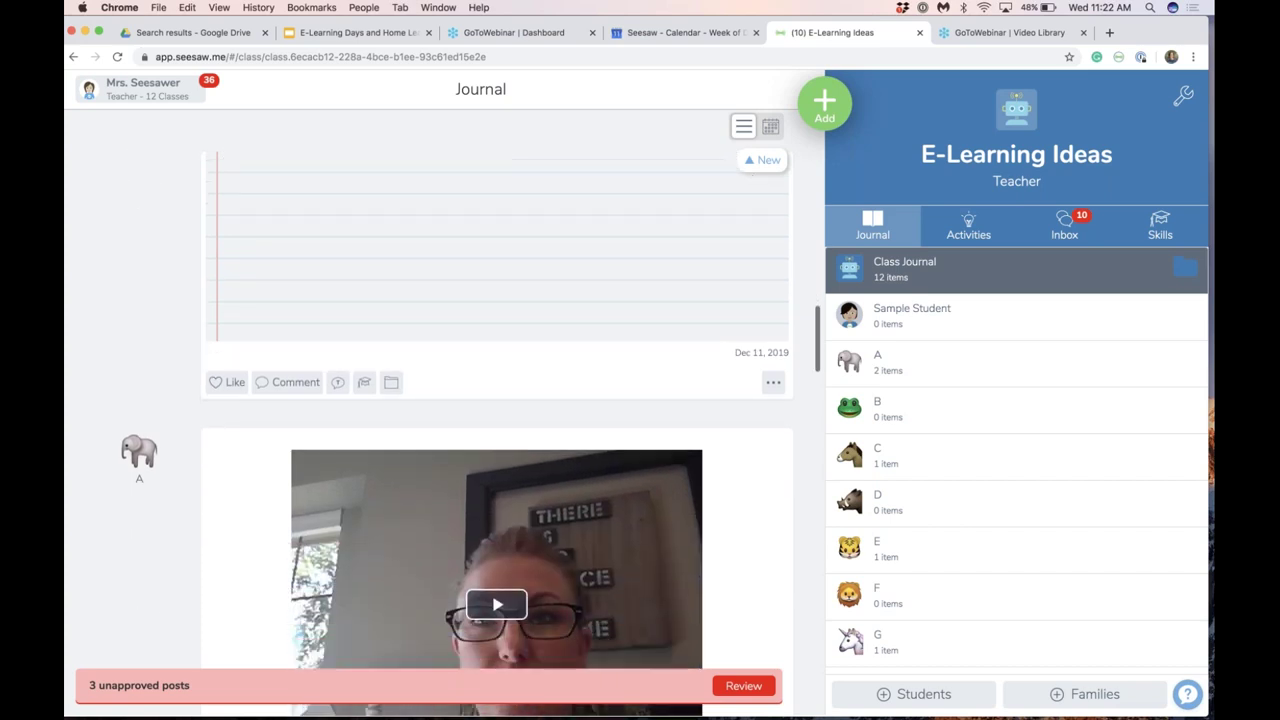
scroll(497, 430, down, 4)
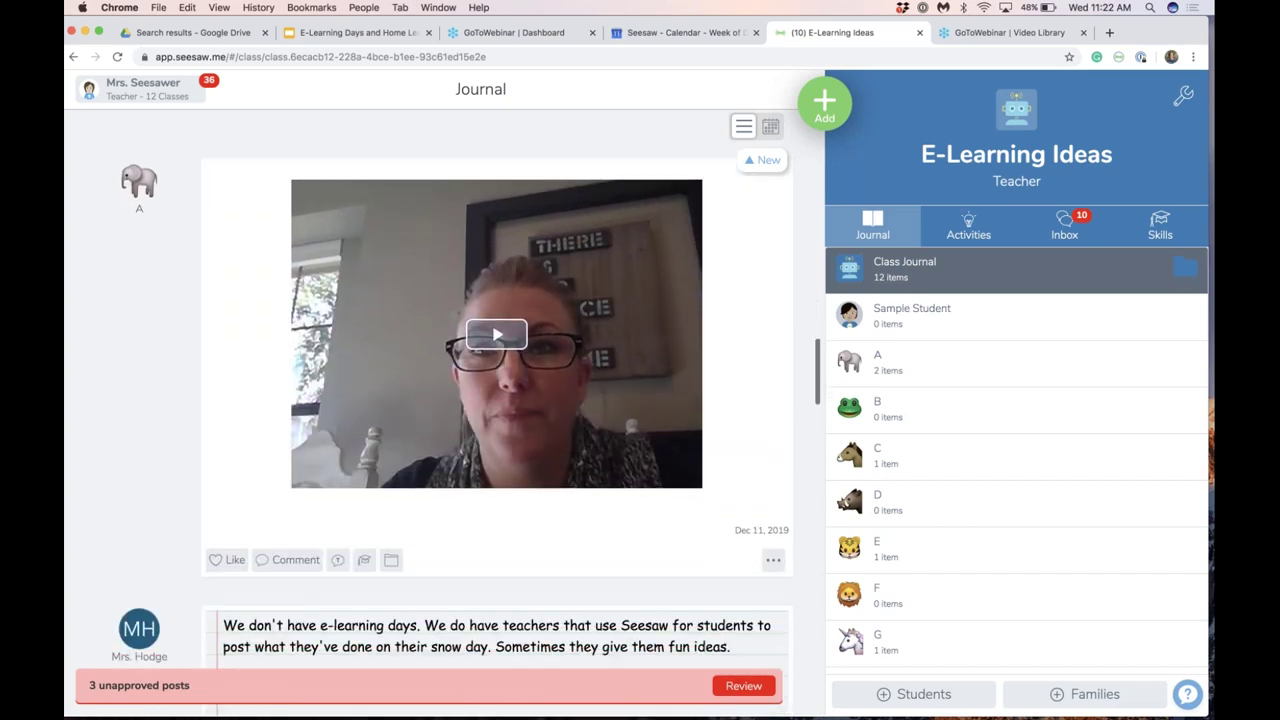
scroll(457, 430, down, 4)
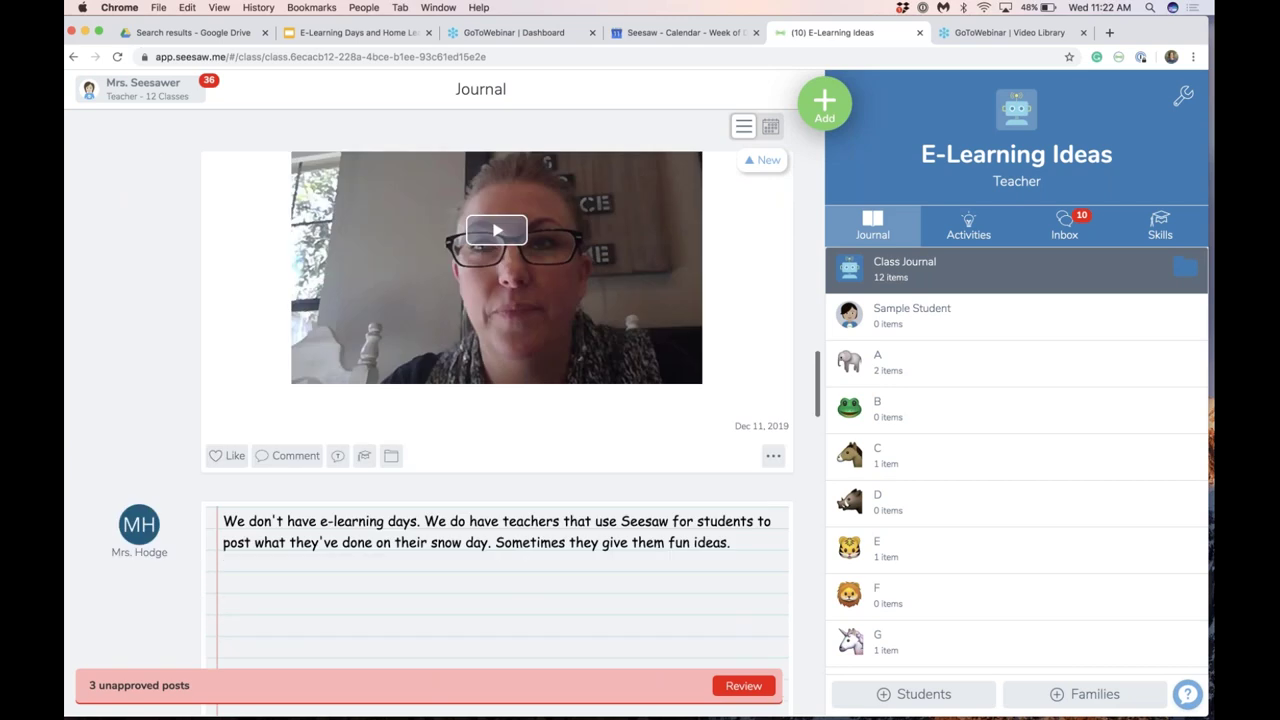
scroll(457, 430, down, 4)
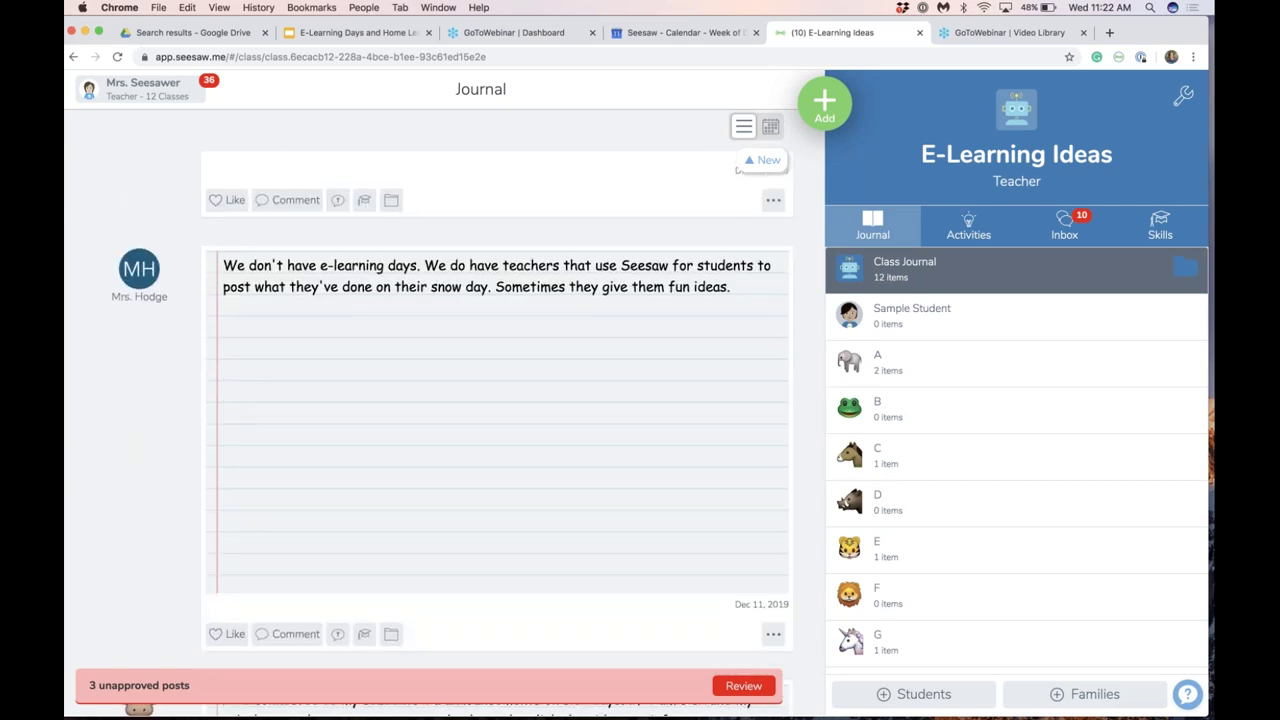
scroll(497, 410, down, 4)
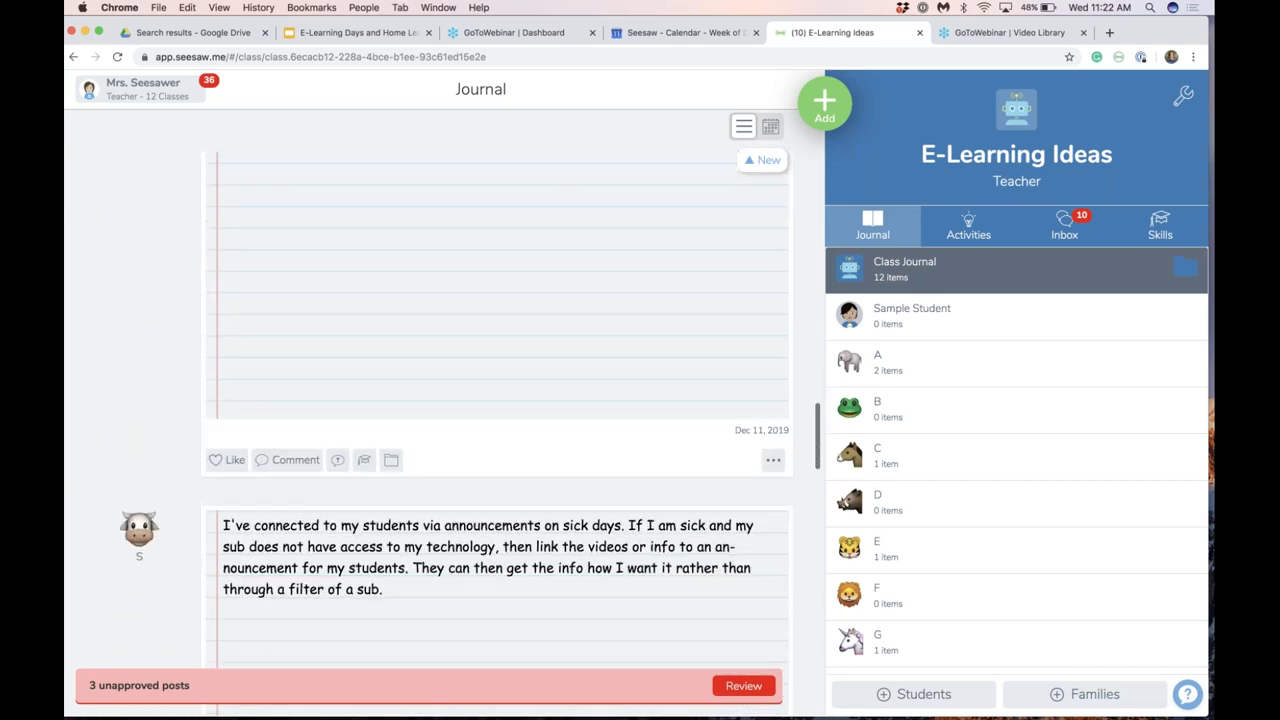
scroll(237, 229, down, 1)
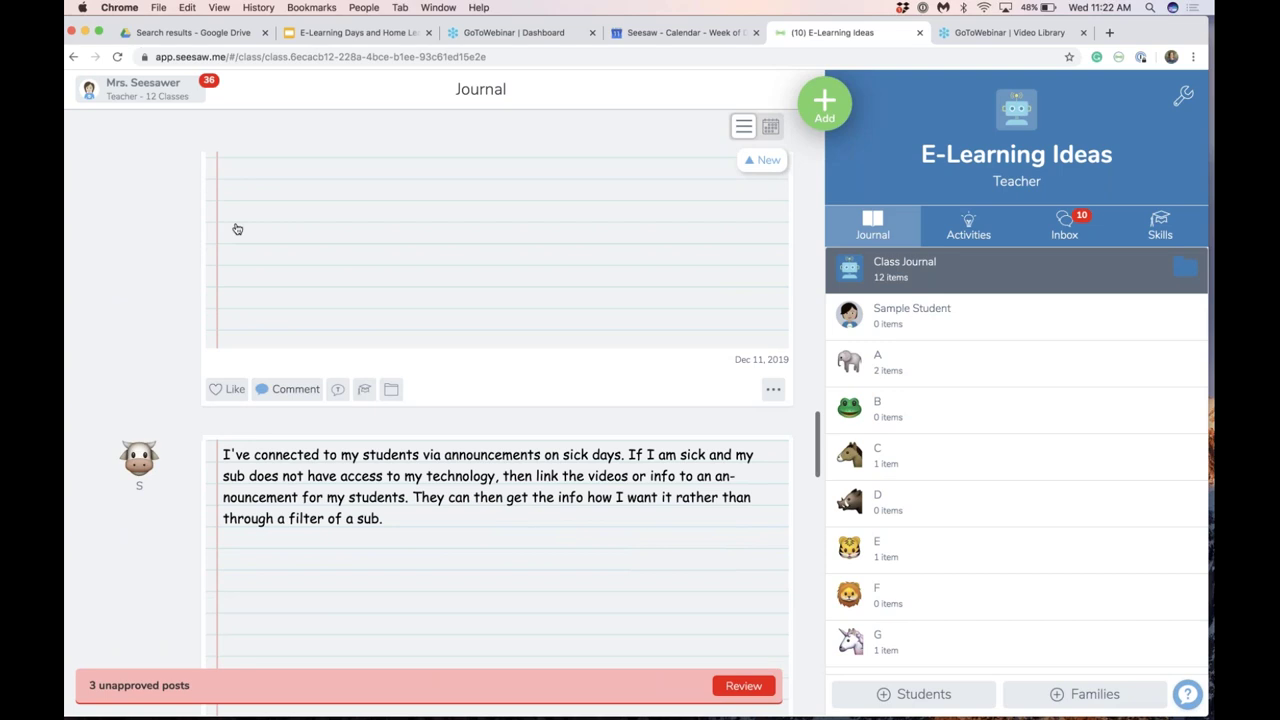
Refresh the E-Learning Ideas class, approve all its unapproved comments, and return to the class journal.
click(117, 57)
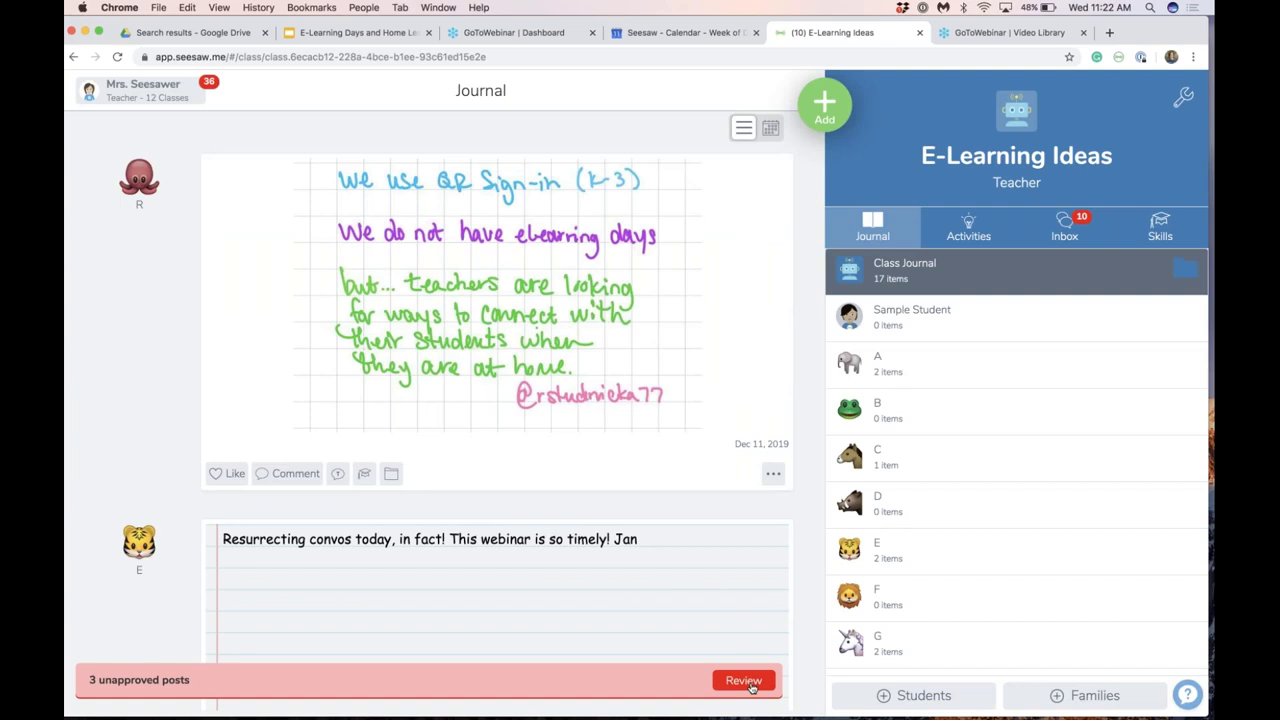
click(745, 681)
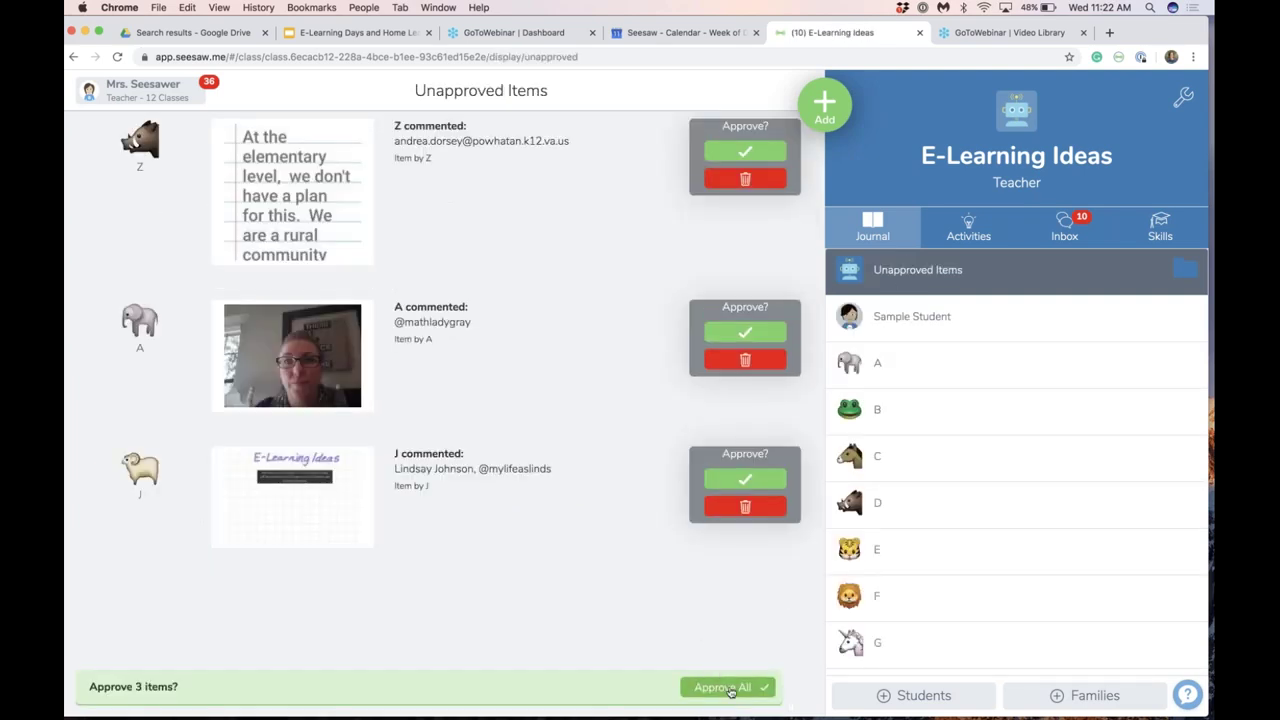
click(730, 688)
click(697, 302)
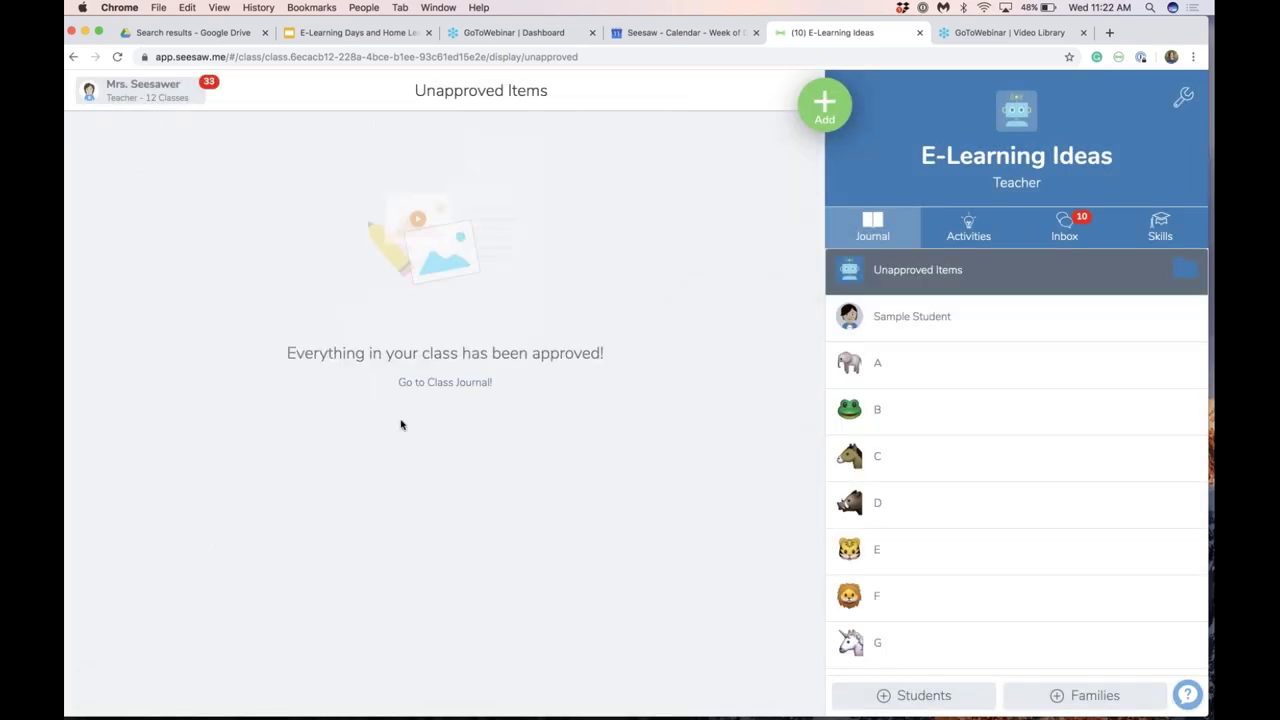
click(437, 382)
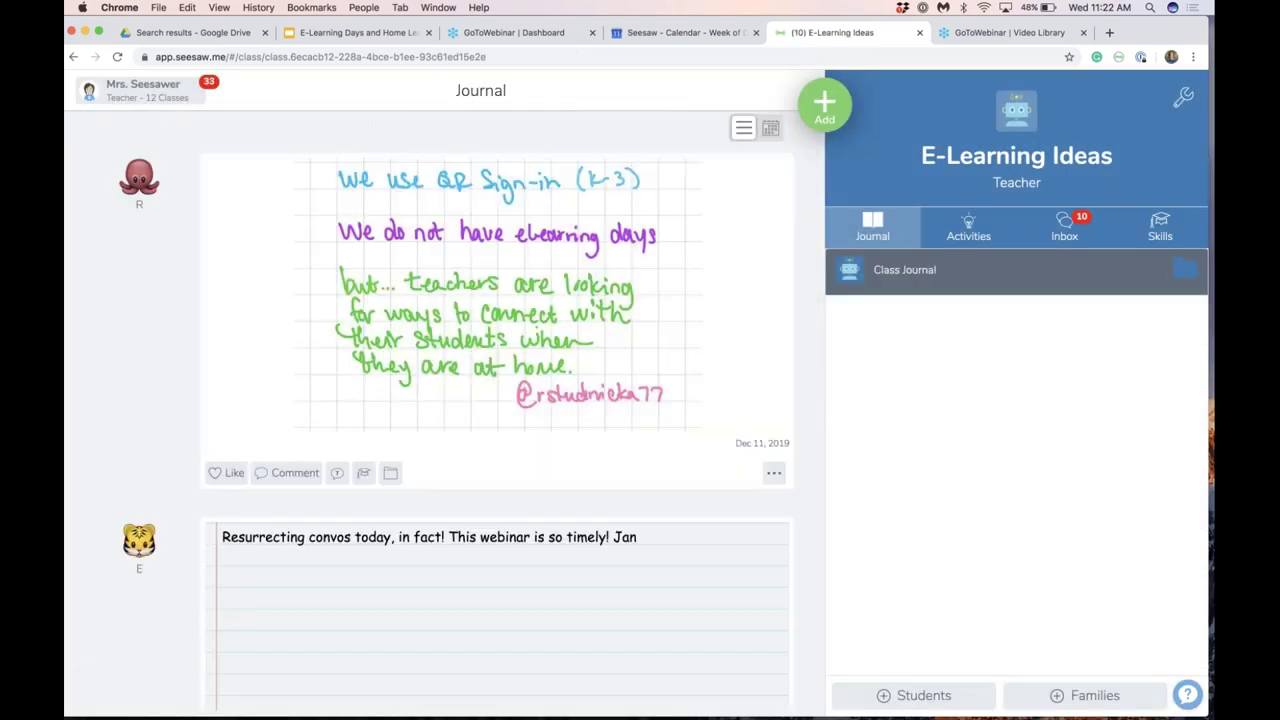
Read through the newly posted journal ideas, from the handwritten QR sign-in note down to the aerial-photo video.
scroll(497, 400, down, 3)
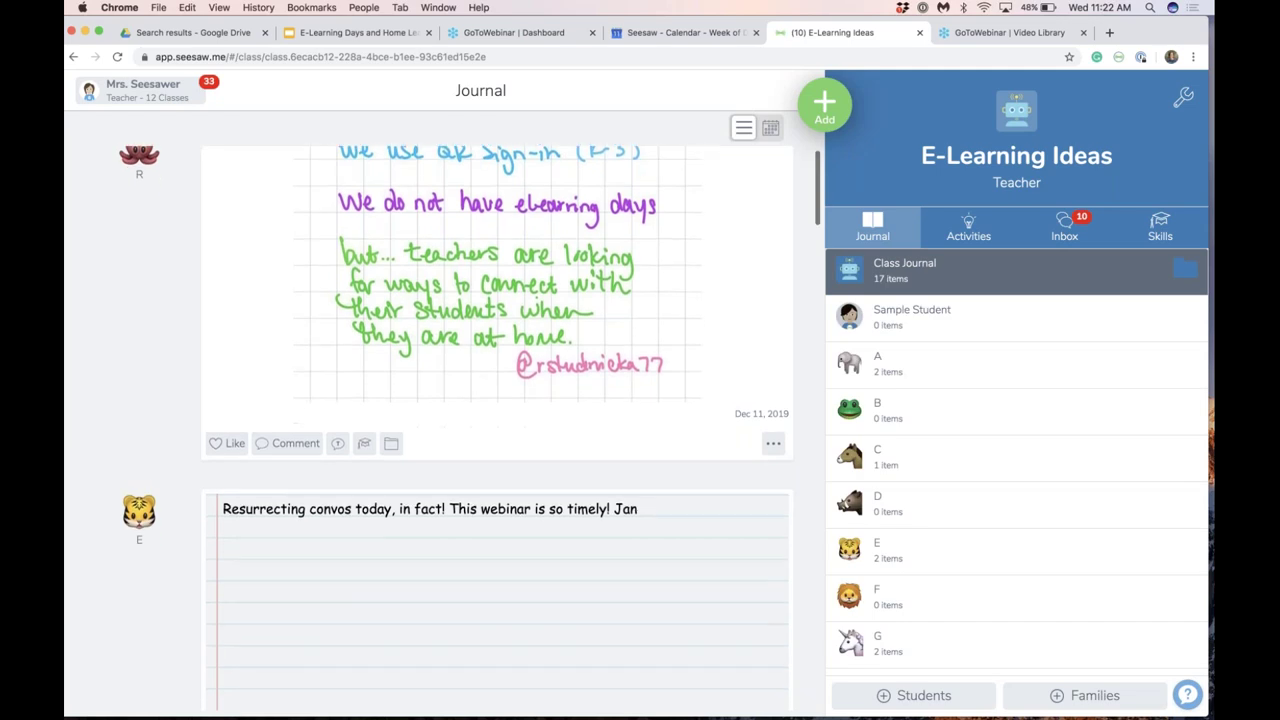
scroll(497, 400, down, 5)
scroll(497, 400, down, 3)
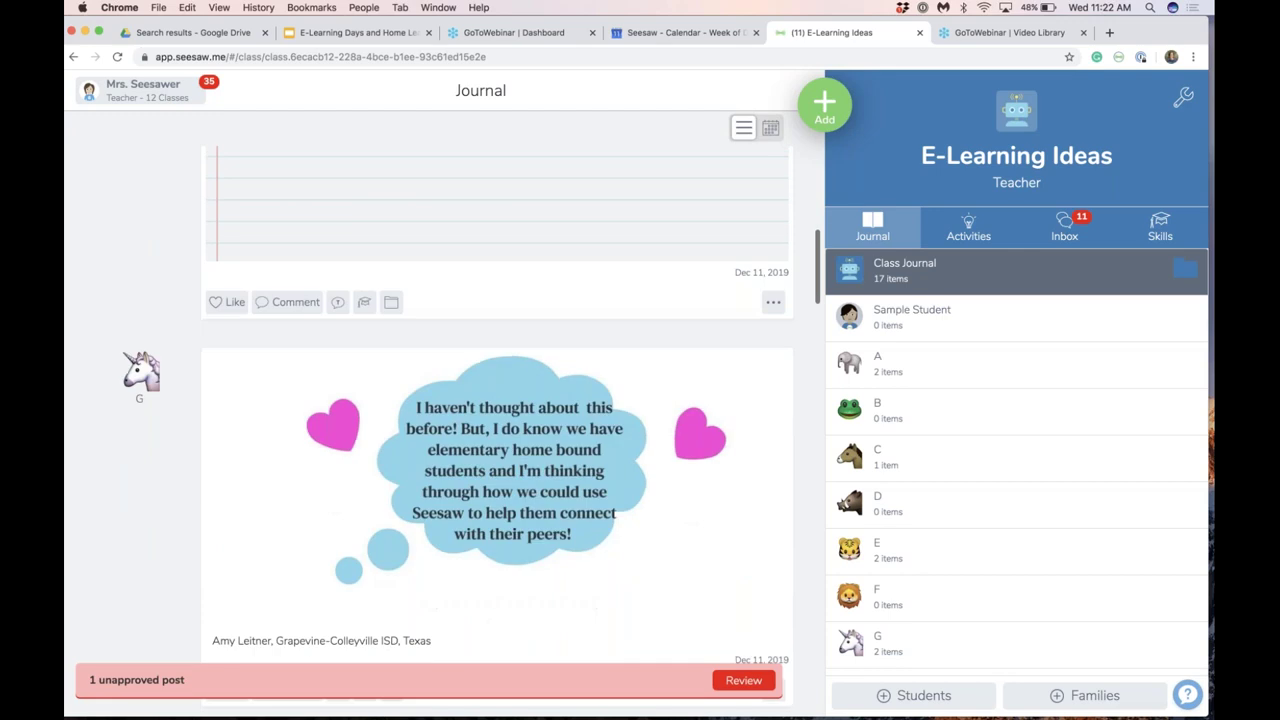
scroll(497, 400, down, 2)
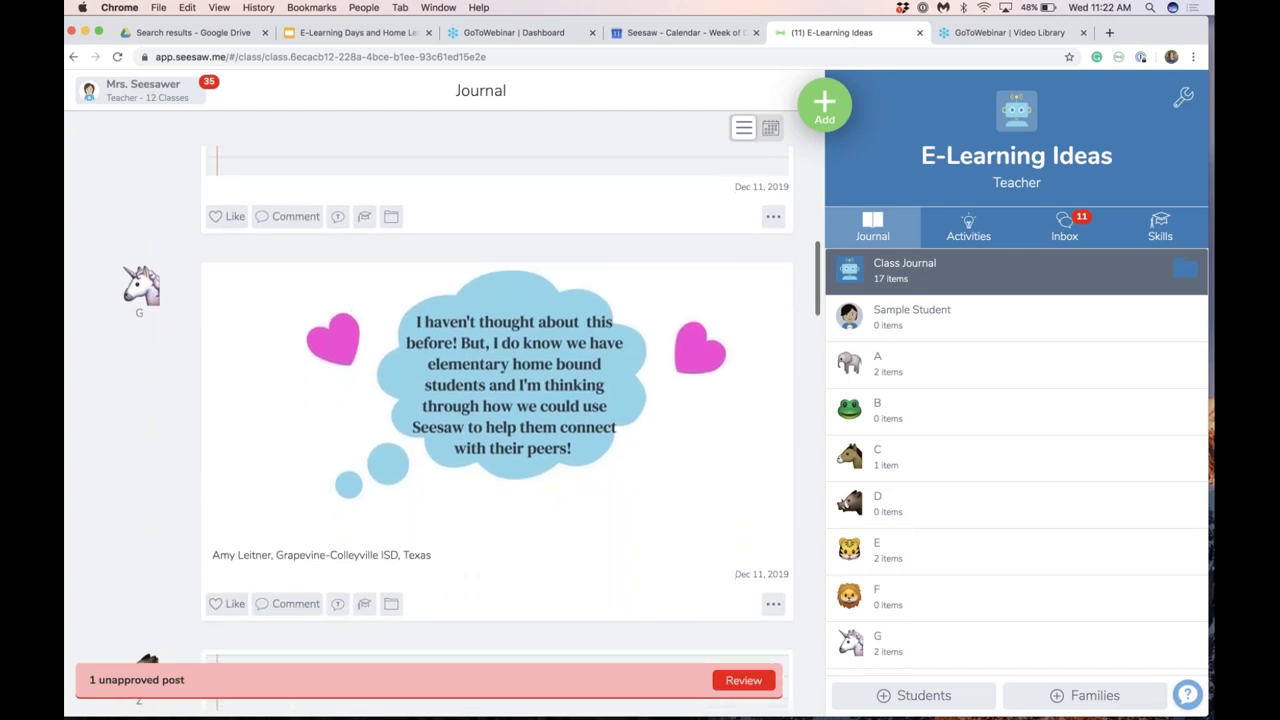
scroll(497, 400, down, 2)
scroll(497, 400, down, 2)
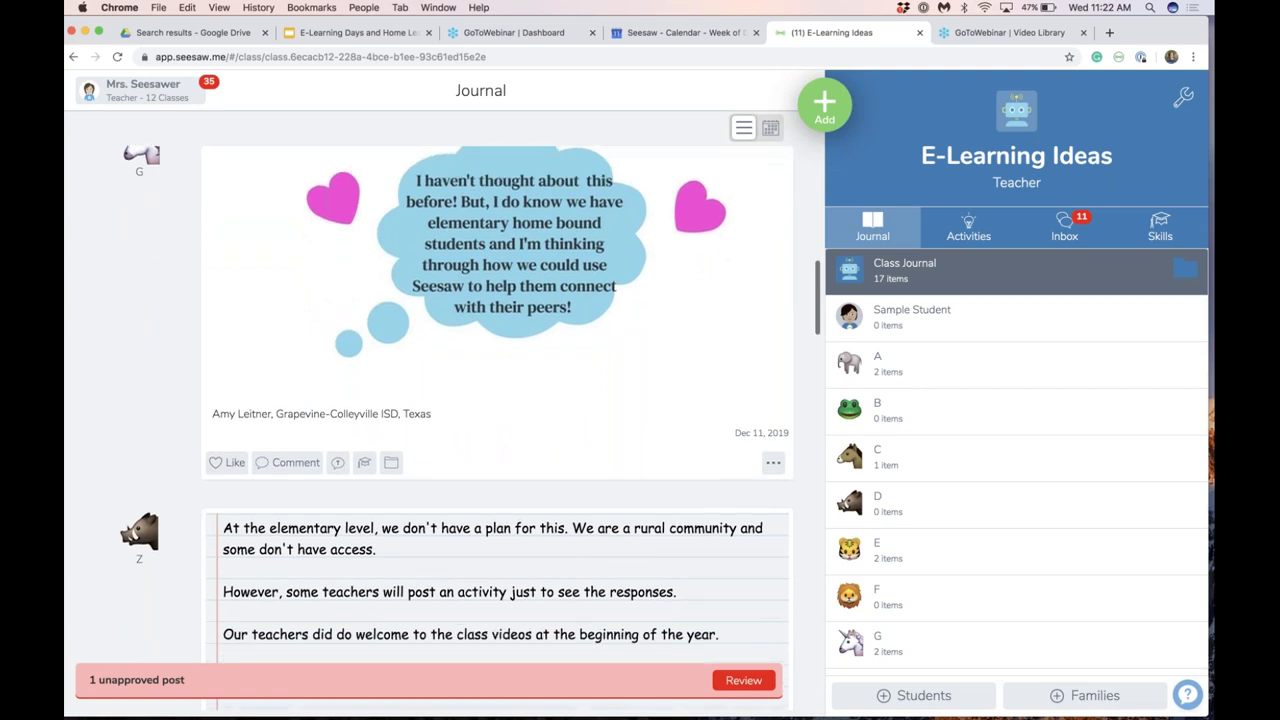
scroll(497, 400, down, 2)
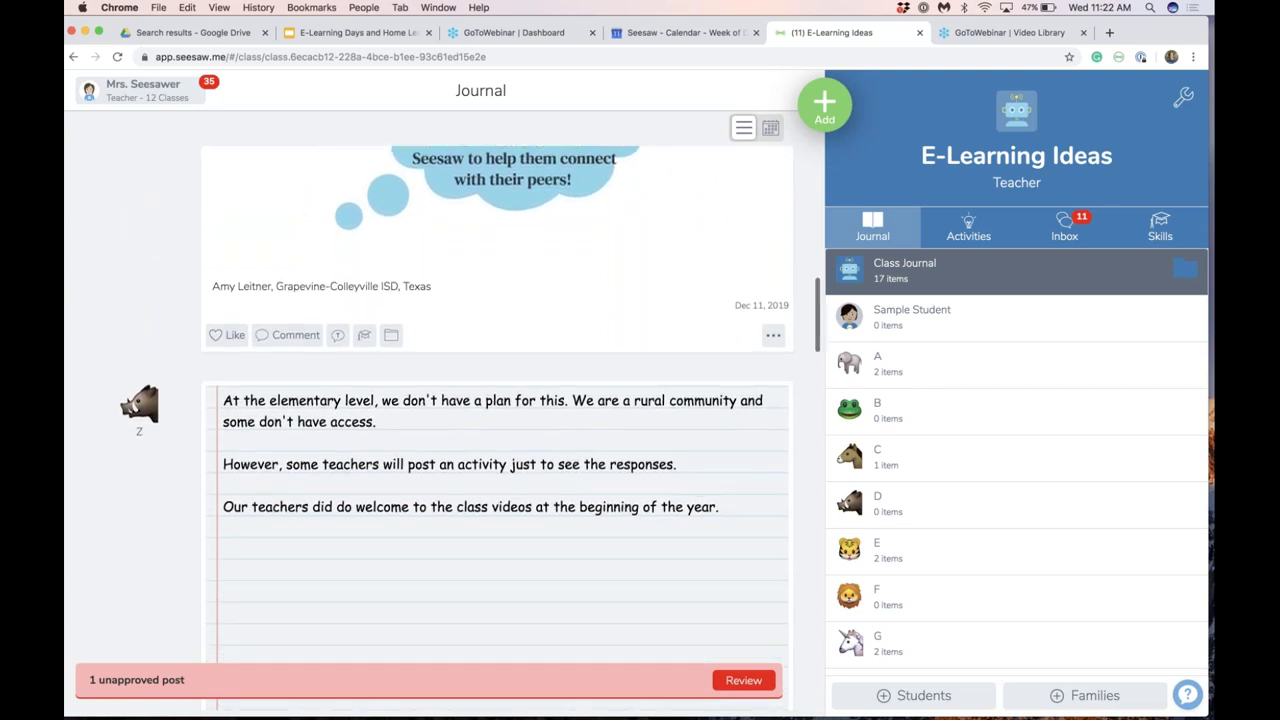
scroll(497, 400, down, 2)
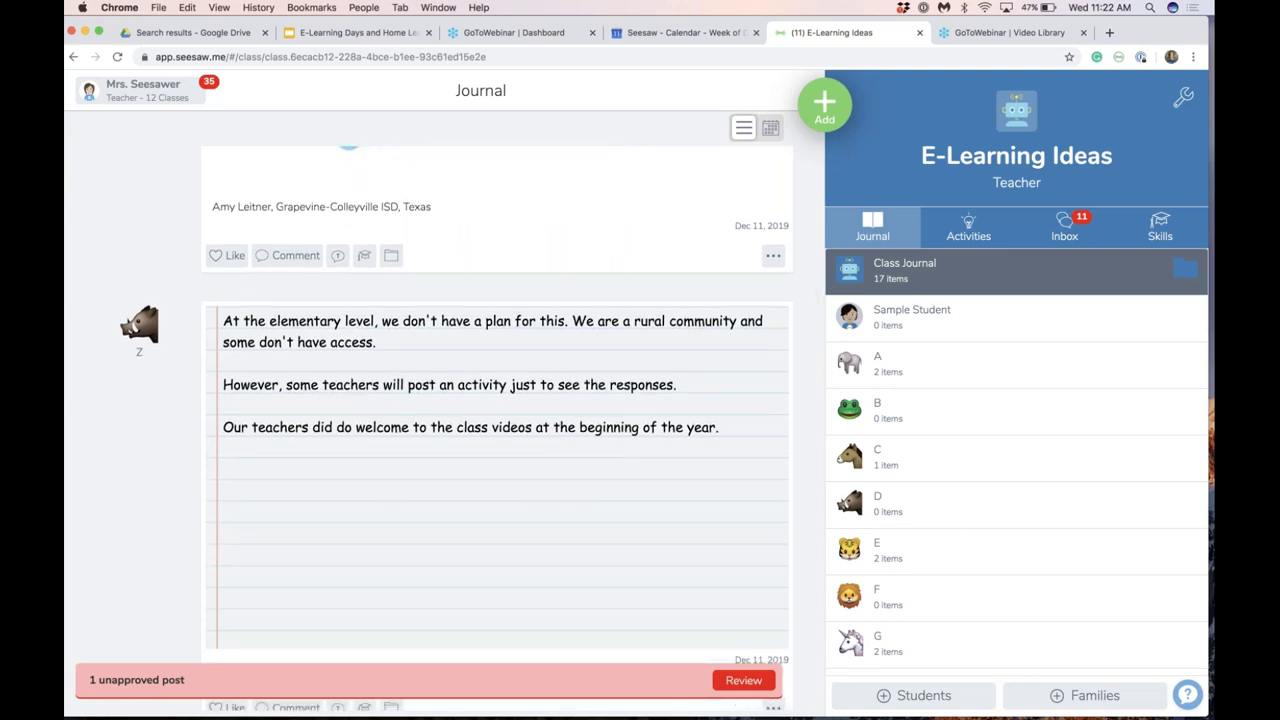
scroll(497, 400, down, 1)
scroll(497, 400, down, 5)
scroll(497, 400, down, 10)
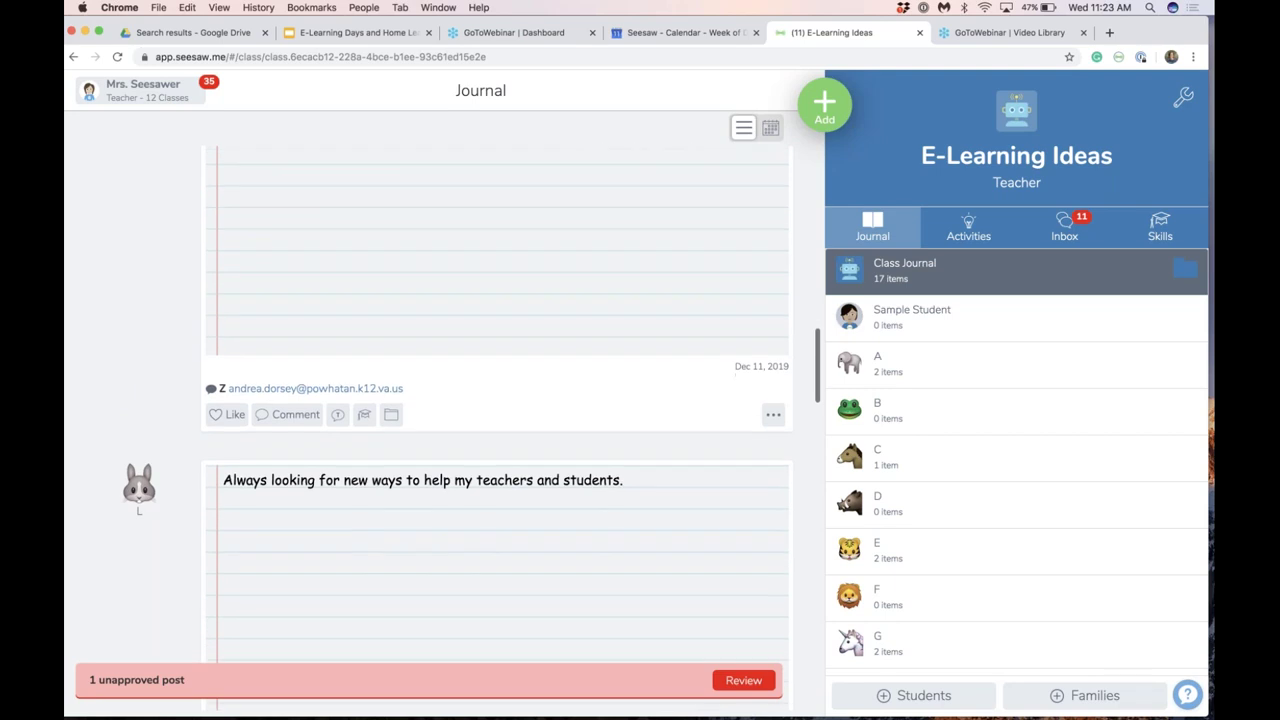
scroll(497, 400, down, 9)
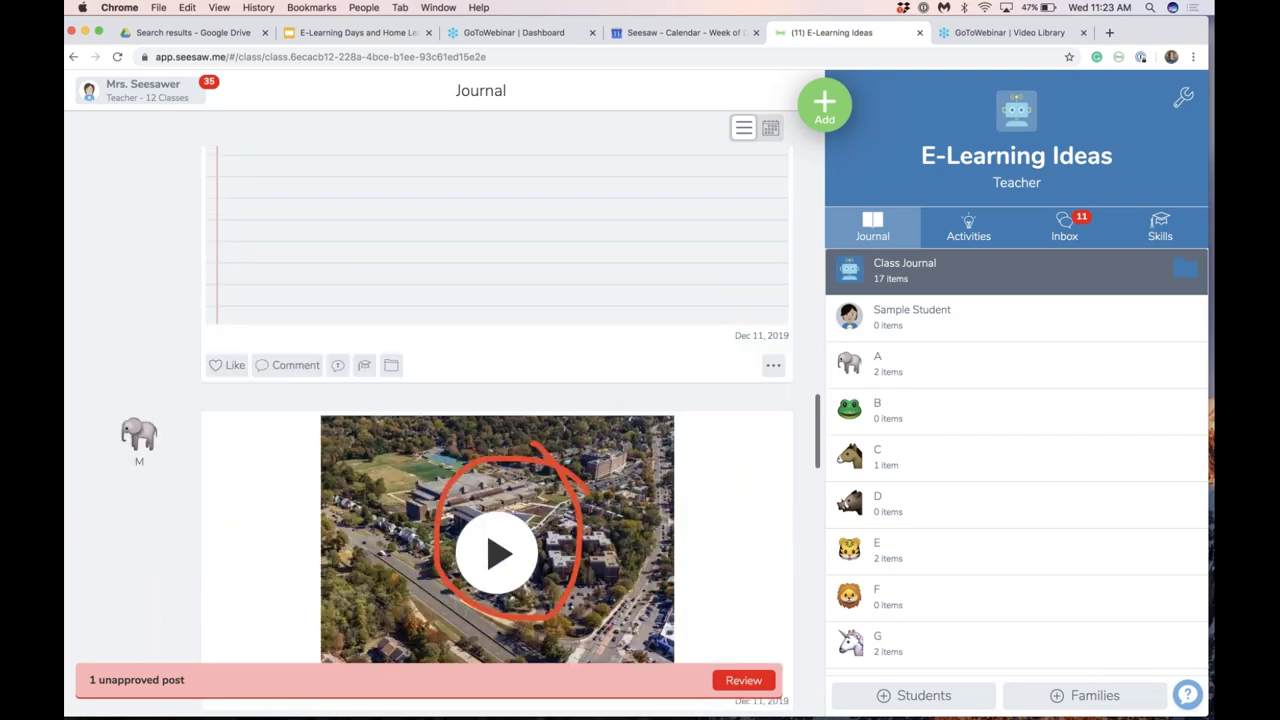
Load the newest posts in the class journal and read from the blizzard bags note to the handwritten QR sign-in note.
scroll(436, 465, down, 1)
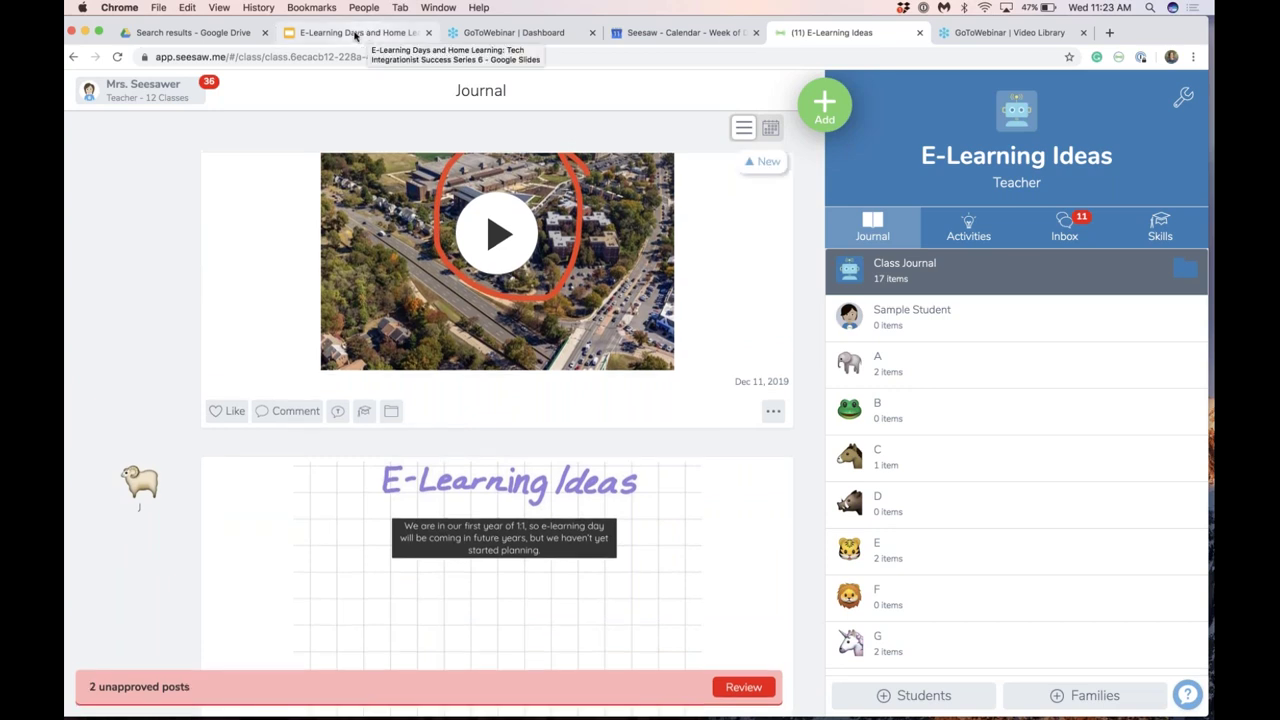
click(761, 161)
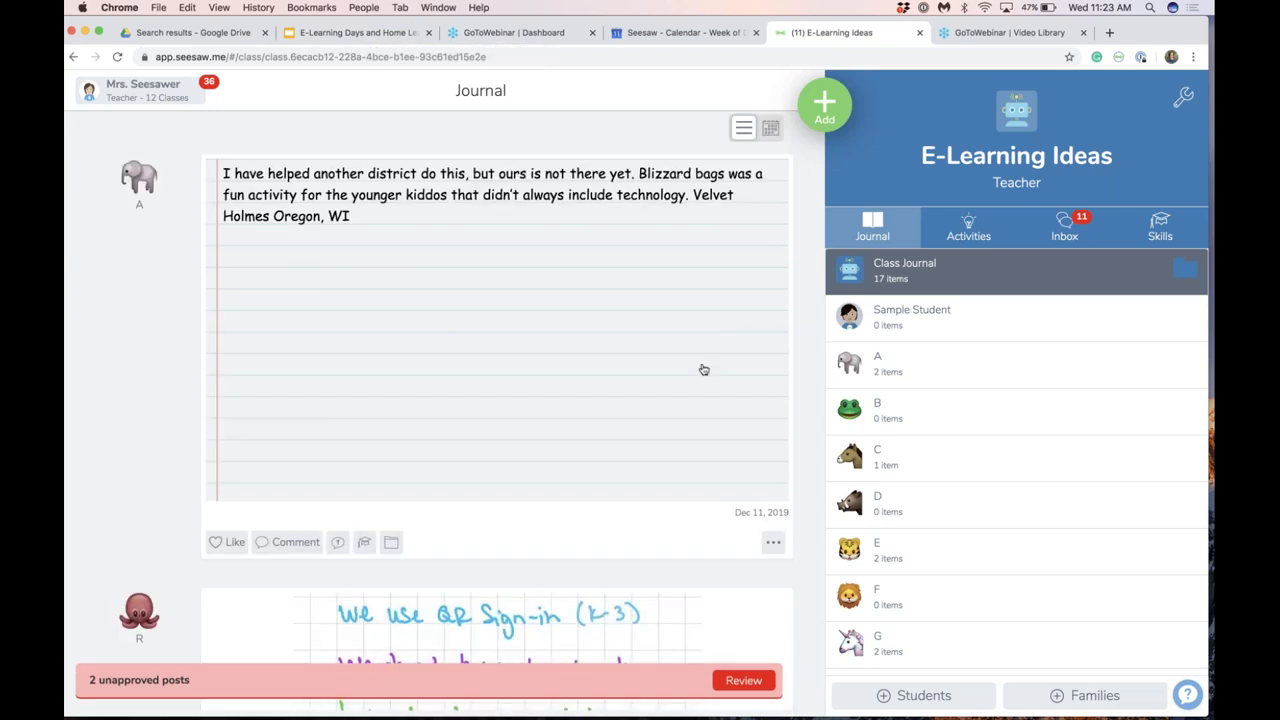
scroll(703, 370, down, 3)
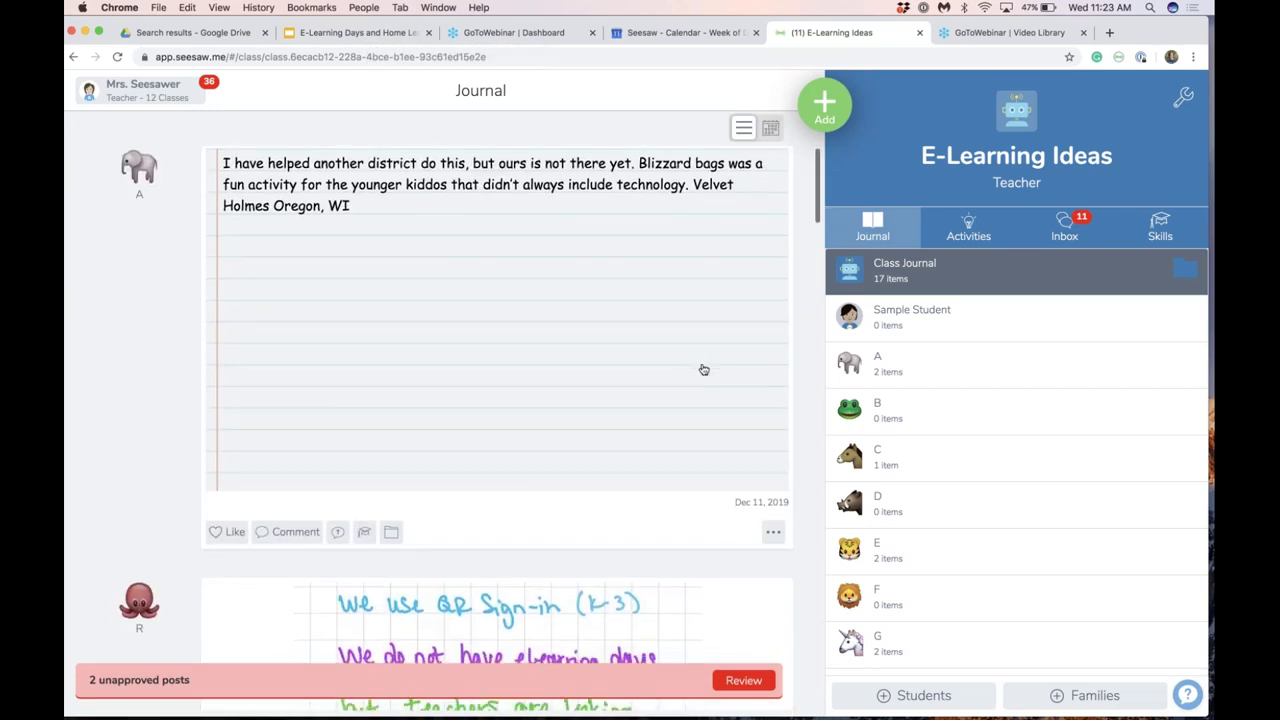
scroll(703, 370, down, 5)
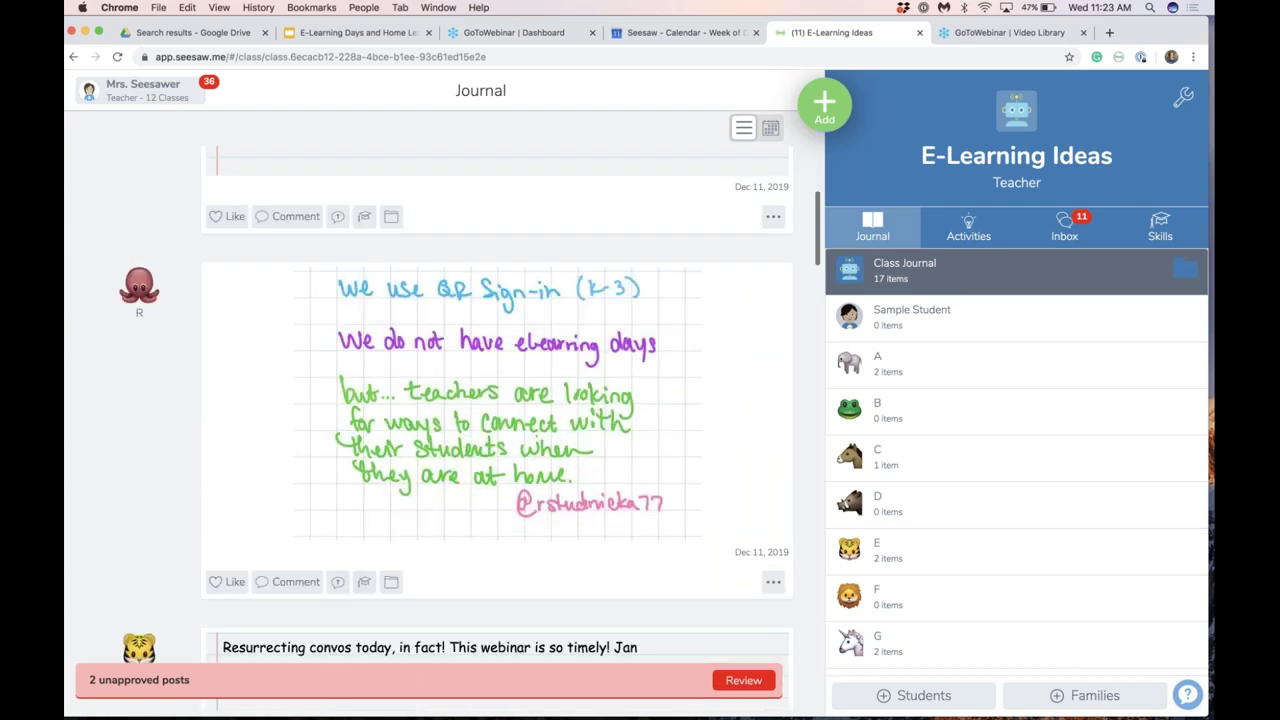
Switch to the E-Learning Days and Home Learning presentation in Google Slides and advance to the Connecting with Family slide.
click(360, 33)
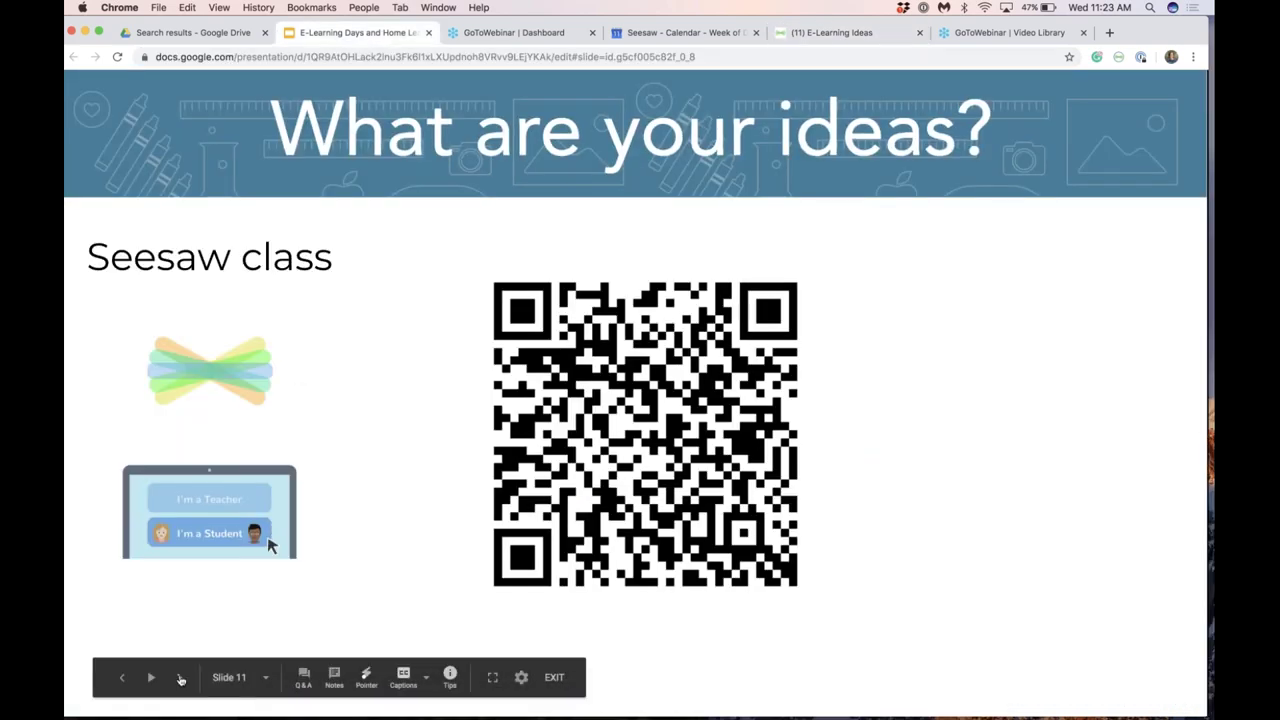
click(181, 679)
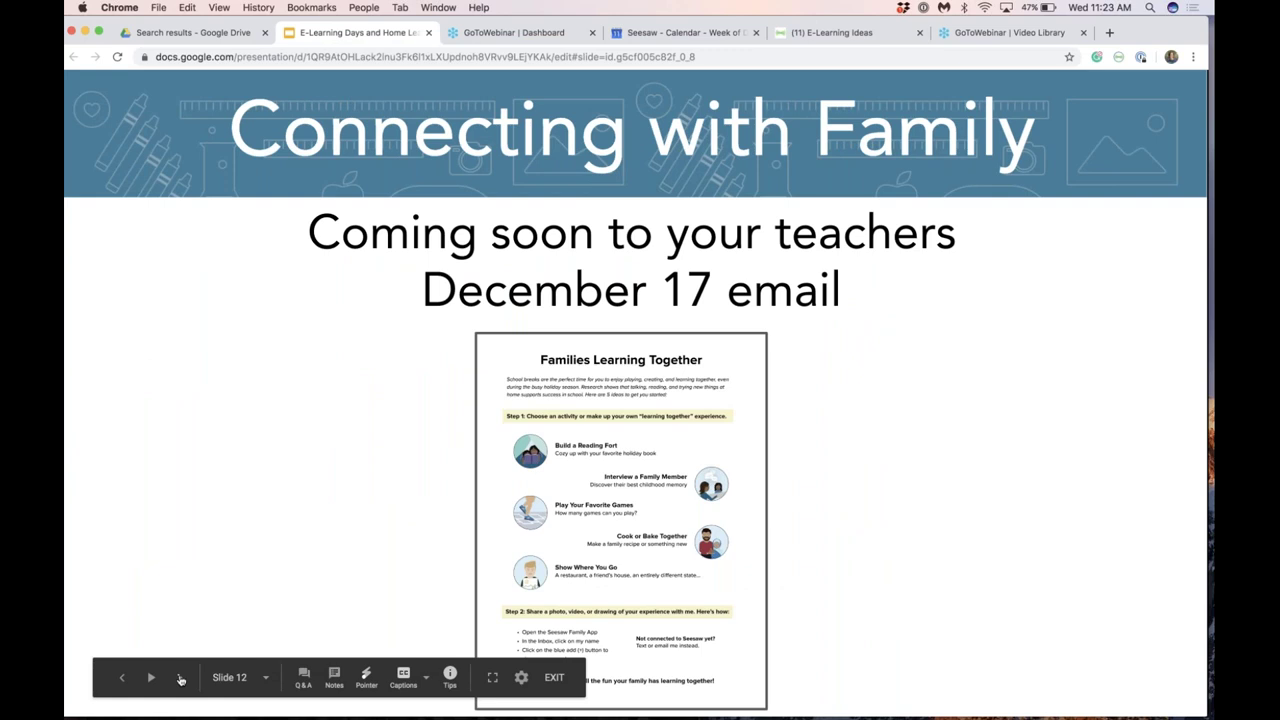